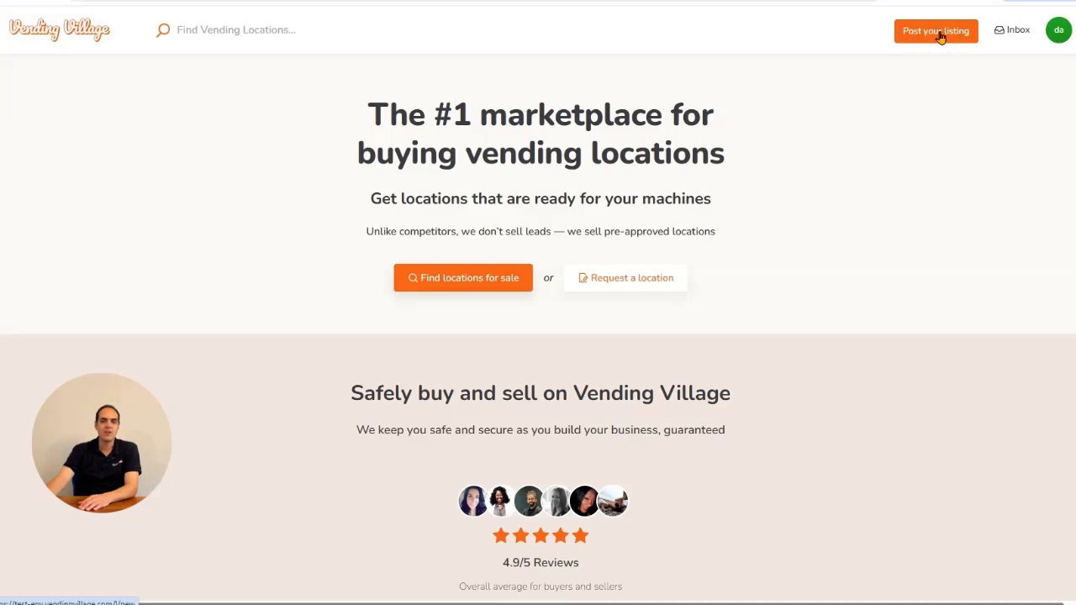
Open the Sell a Secured Location form from Post your listing in the top bar.
left_click(935, 34)
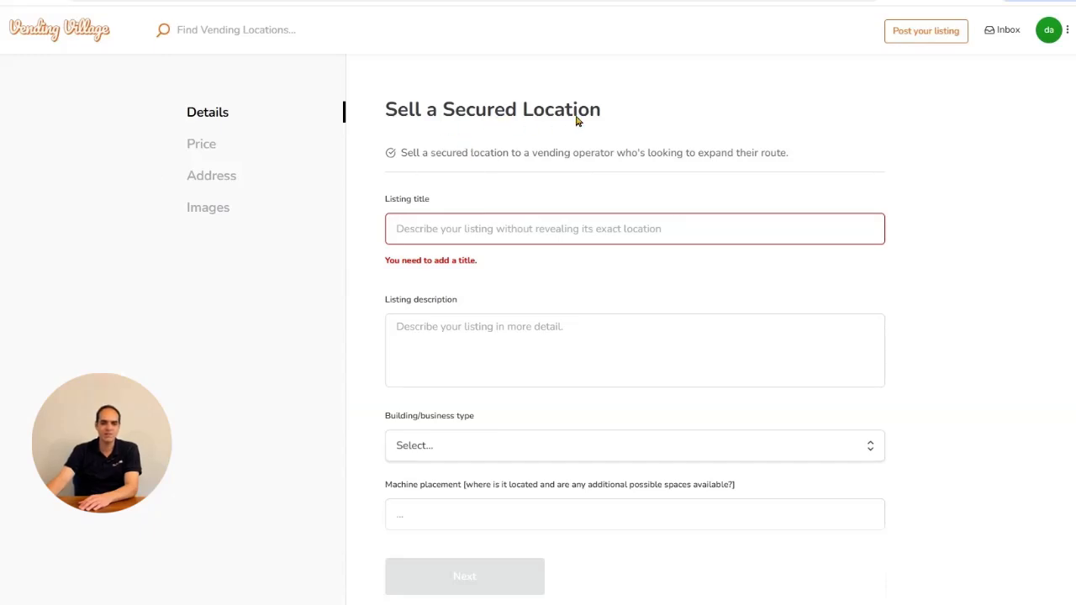
Title the listing 'Warehouse in Denver 80021'.
left_click(463, 232)
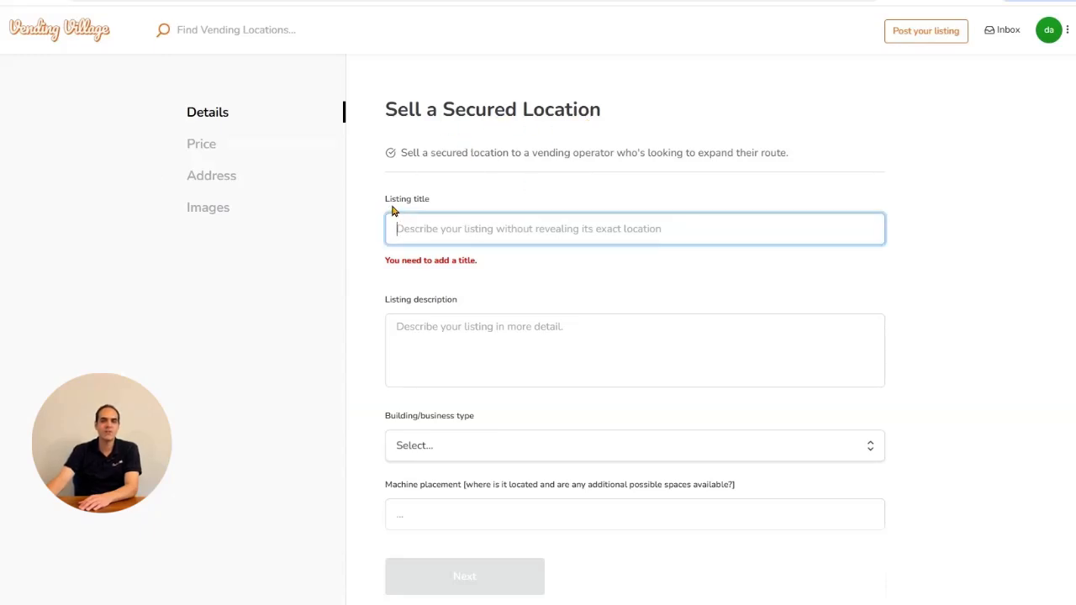
type("Building type in city + zip code")
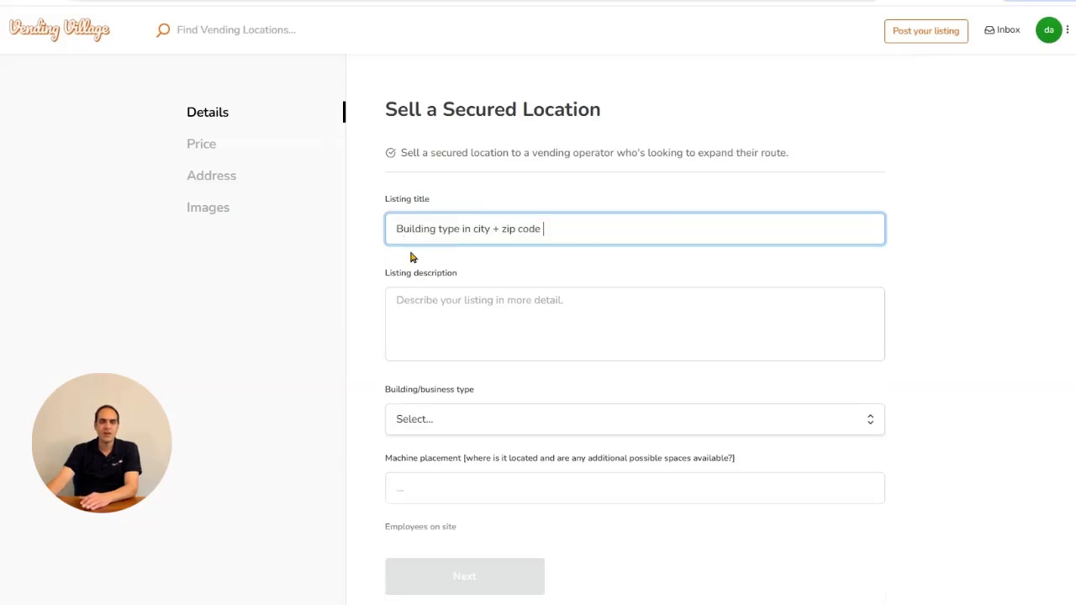
key("alt+Tab")
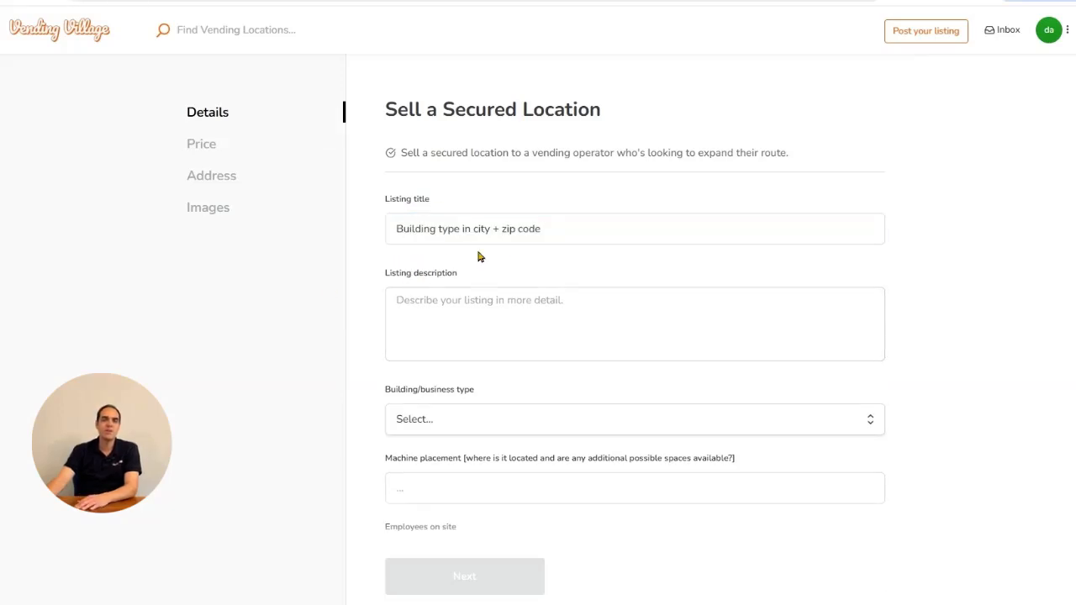
left_click_drag(545, 232, 416, 243)
type("Warehouse in Denver 80021")
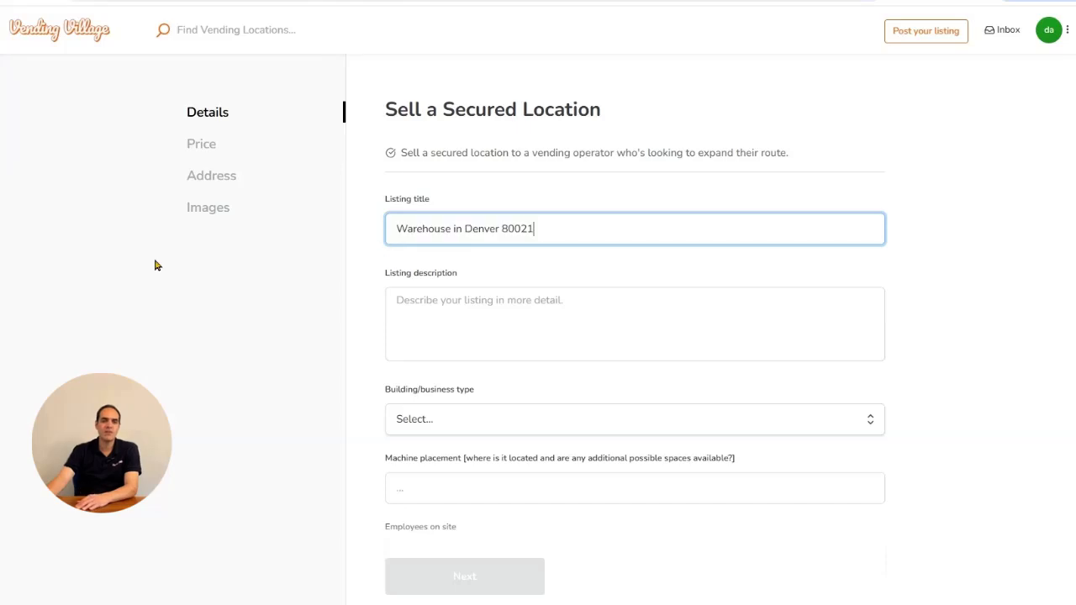
key("alt+Tab")
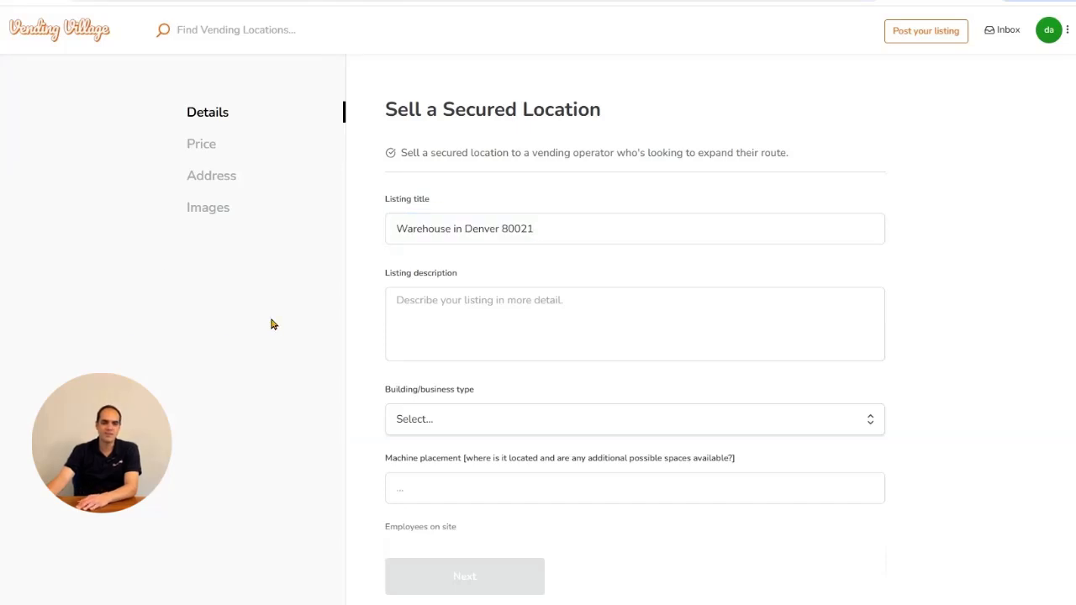
Enter the three-line description: 180 employees, 3 shifts 24/7, Redbull requested.
left_click(461, 323)
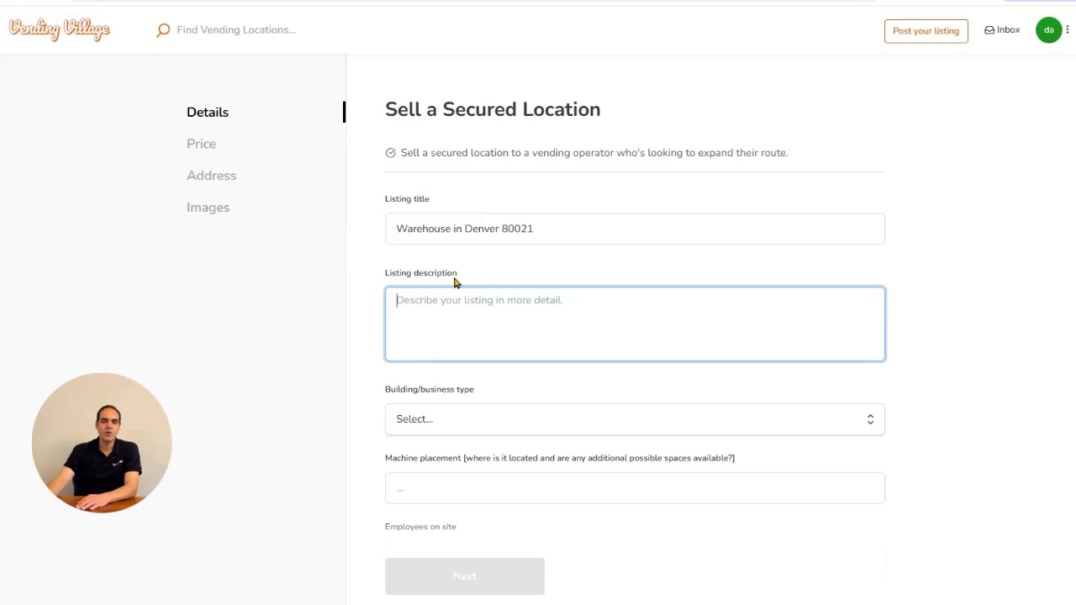
type("180 employees, requesting food and drink for their lunch/breakroom Warehouse operates 3 shifts 24/7 Requested specifically Redbull and energy drinks")
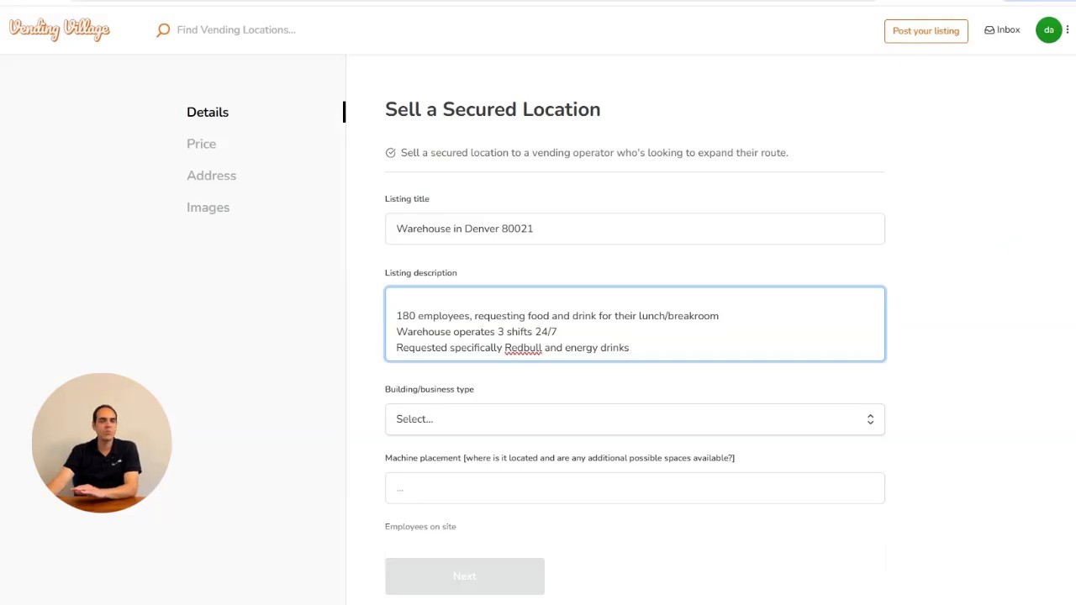
scroll(538, 294, "down", 2)
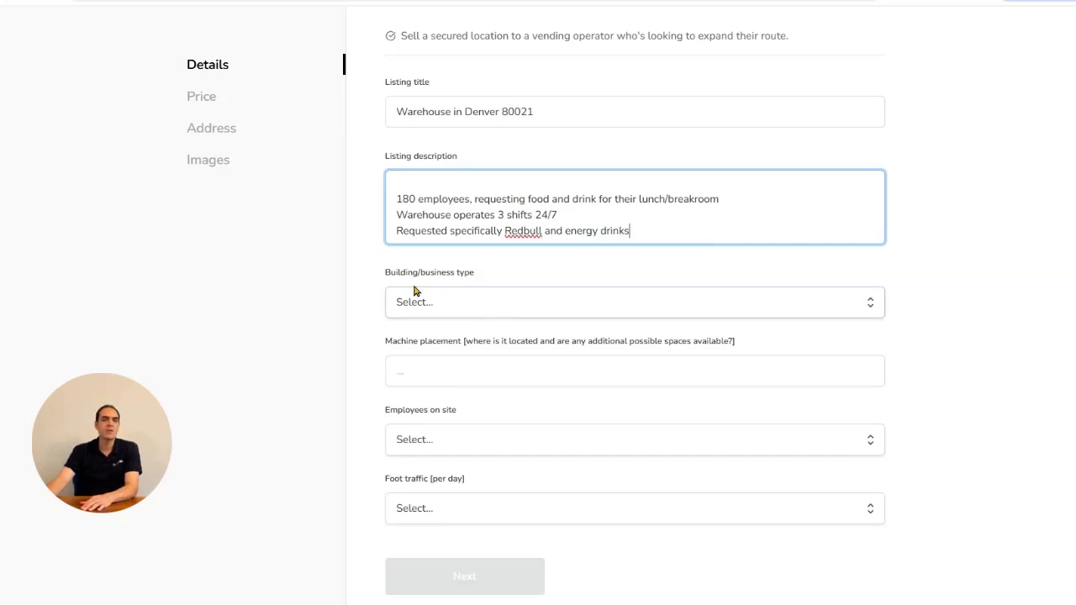
Set building type to Commercial Warehouse and machine placement to Breakroom.
left_click(511, 306)
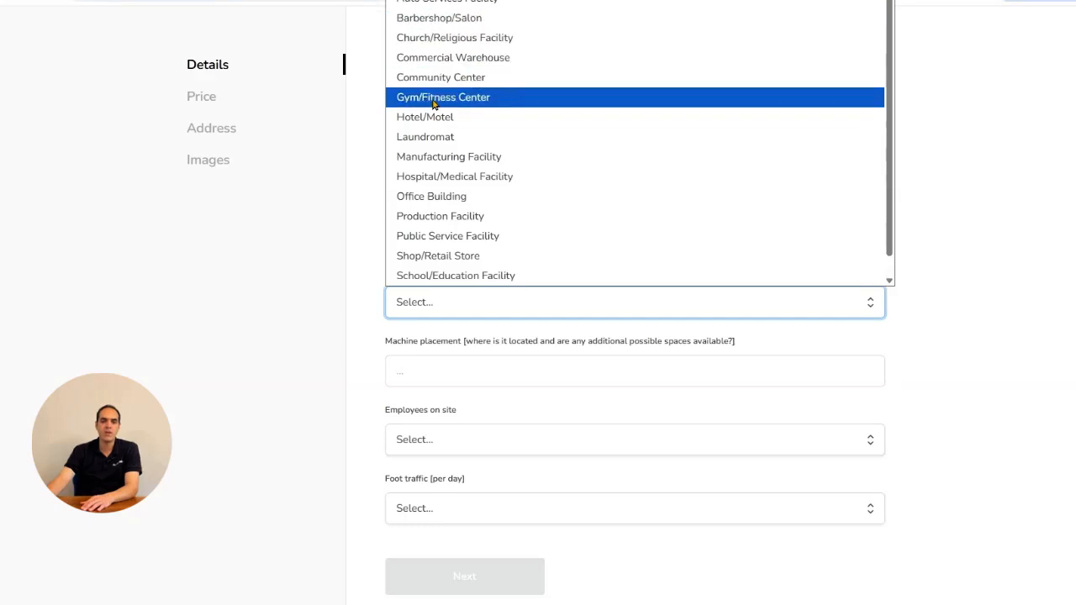
left_click(436, 59)
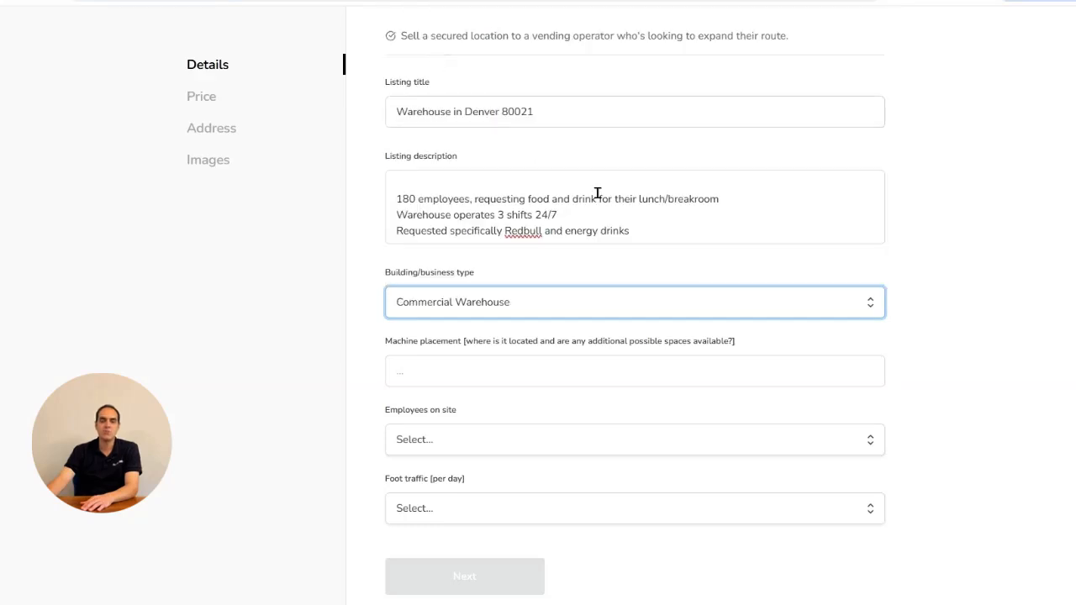
left_click(455, 371)
left_click(473, 410)
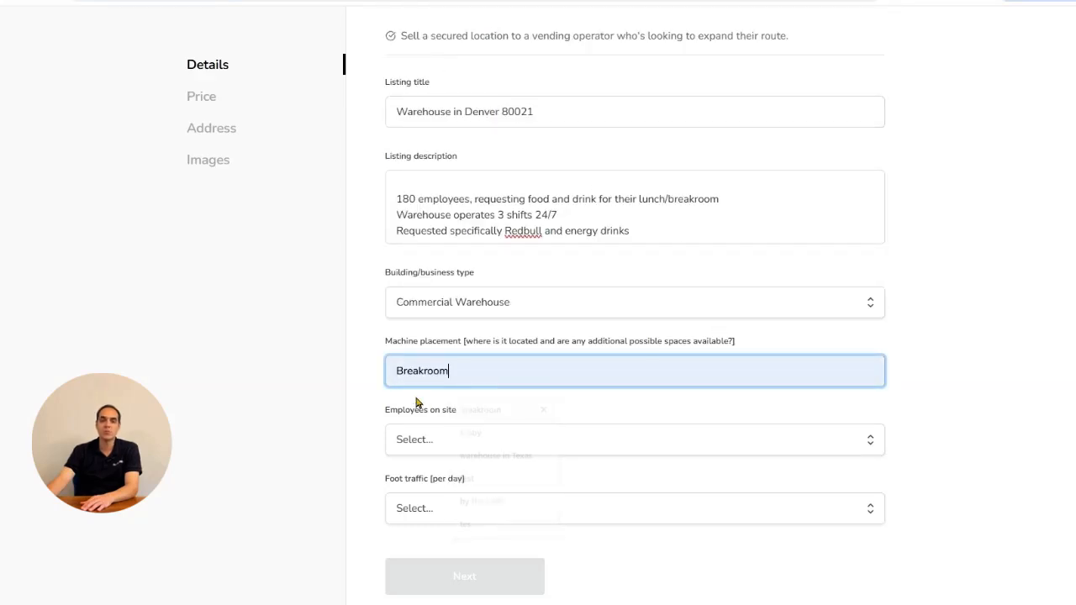
Set employees on site and daily foot traffic both to 151-200.
scroll(462, 280, "down", 3)
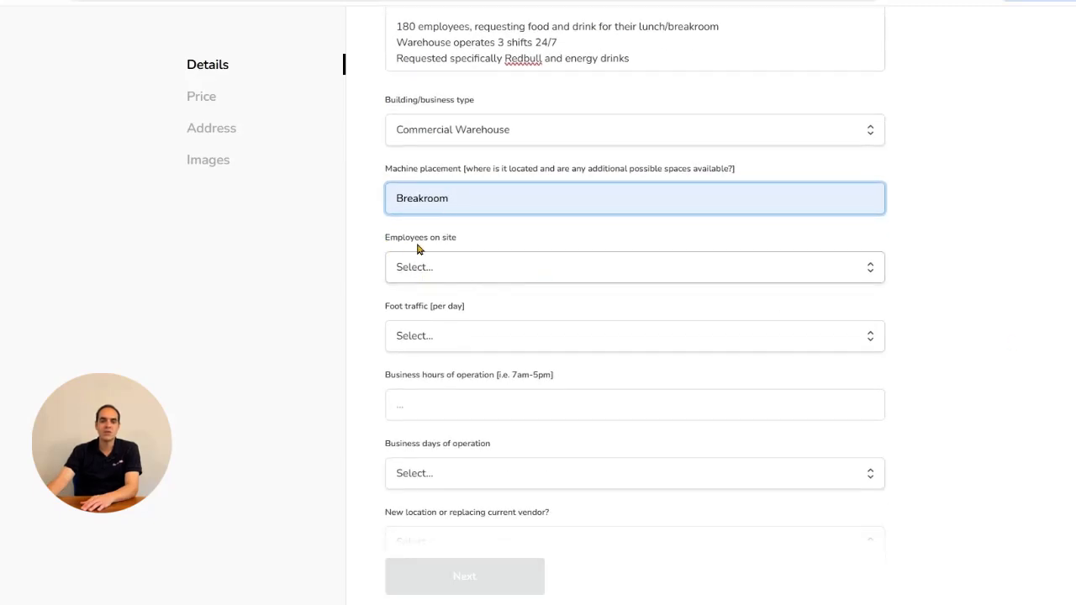
left_click(455, 276)
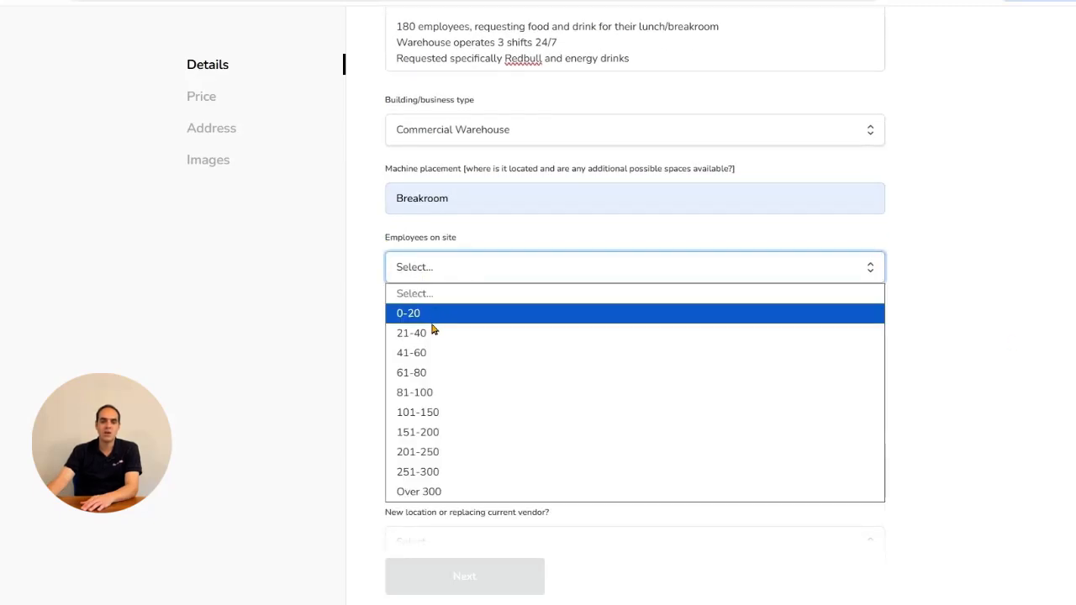
left_click(451, 433)
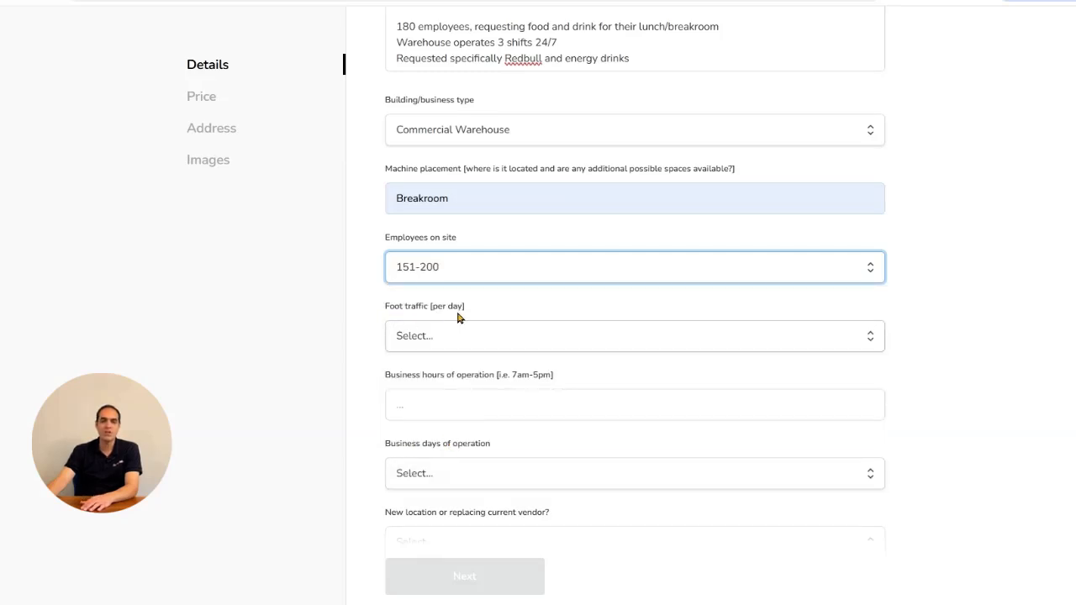
left_click(440, 344)
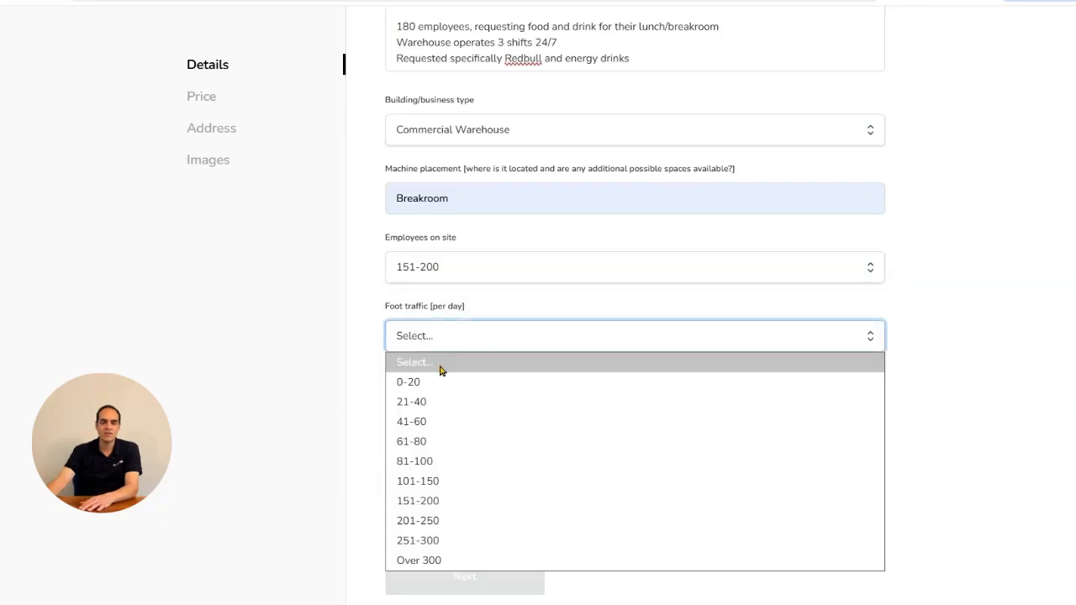
left_click(412, 506)
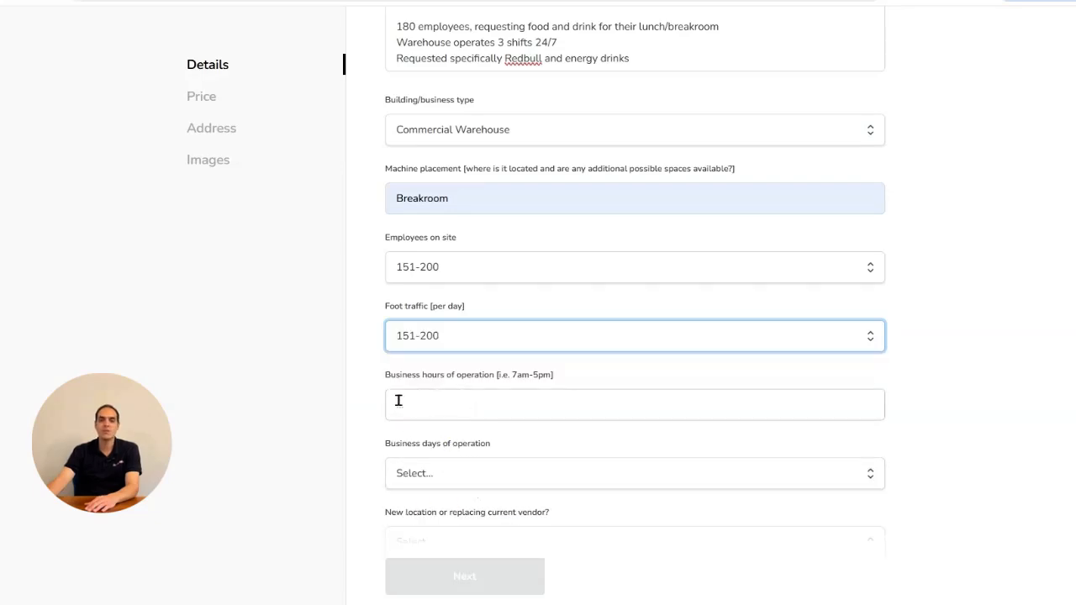
Set business hours to 24/7 and business days to 7 days/week.
left_click(442, 404)
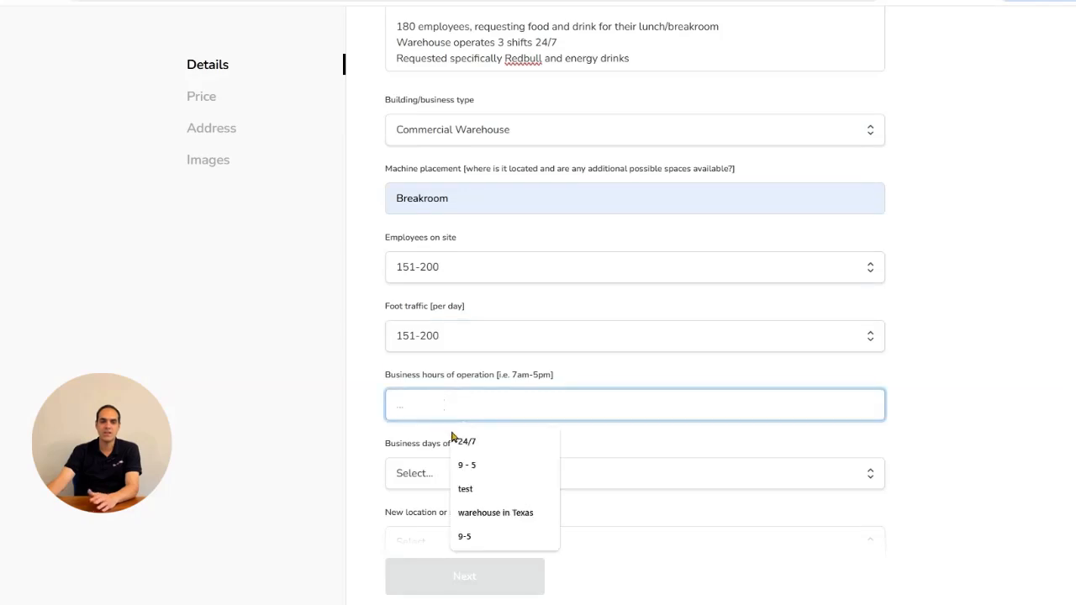
left_click(465, 441)
scroll(449, 260, "down", 3)
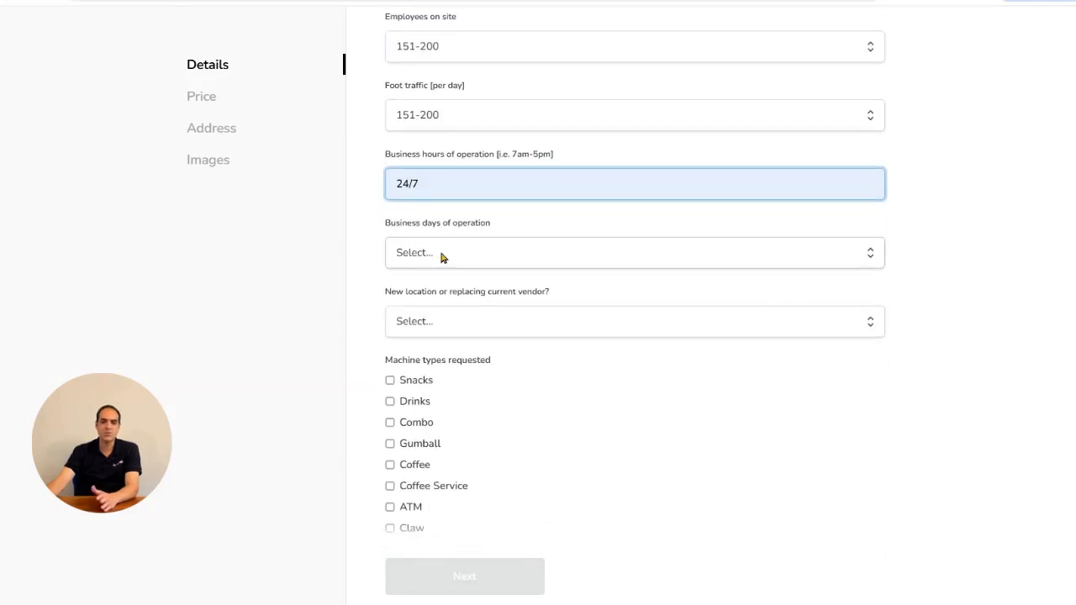
left_click(439, 253)
left_click(458, 380)
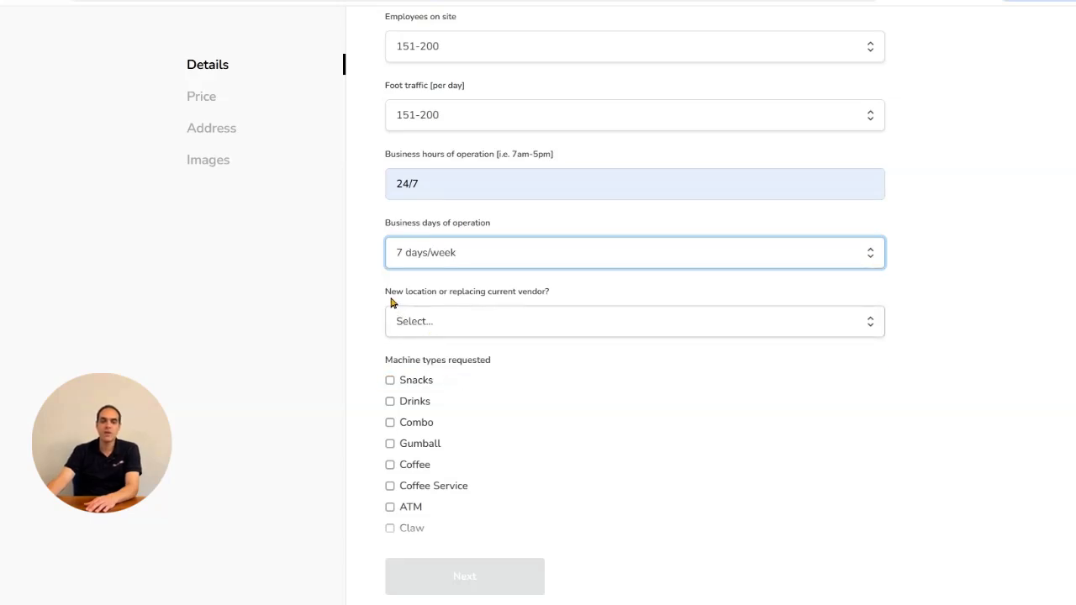
left_click(495, 325)
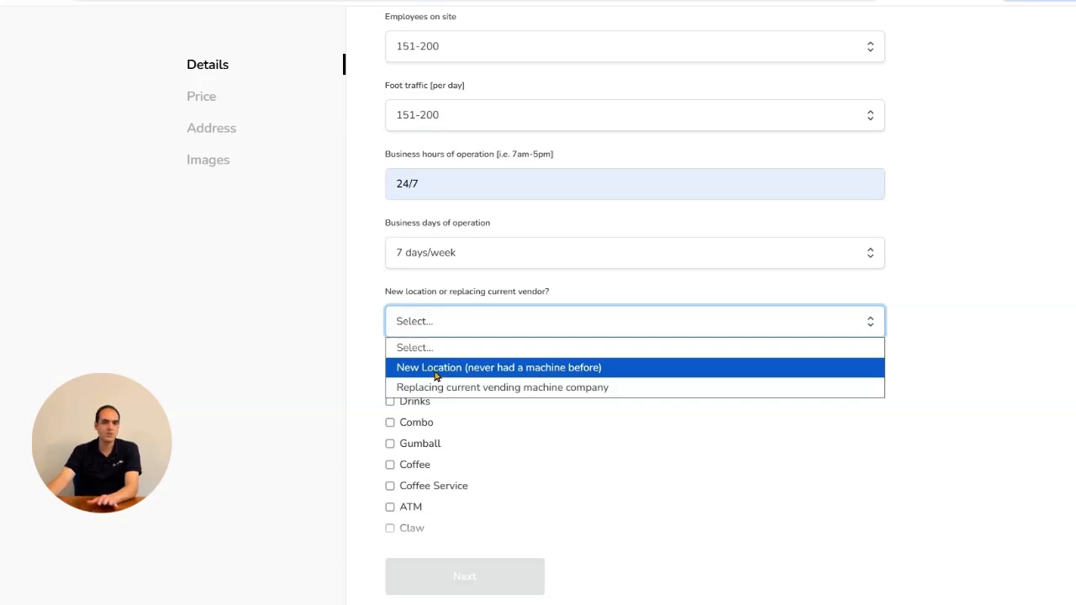
Mark it a New Location requesting Snacks, Drinks, Combo and Smart Cooler machines.
left_click(539, 375)
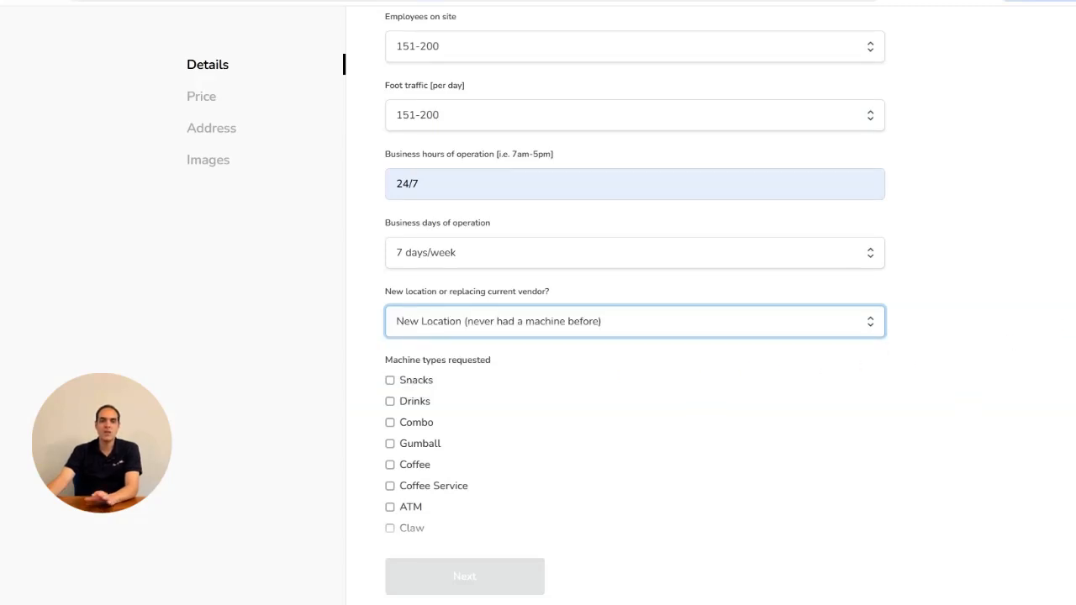
scroll(636, 274, "down", 3)
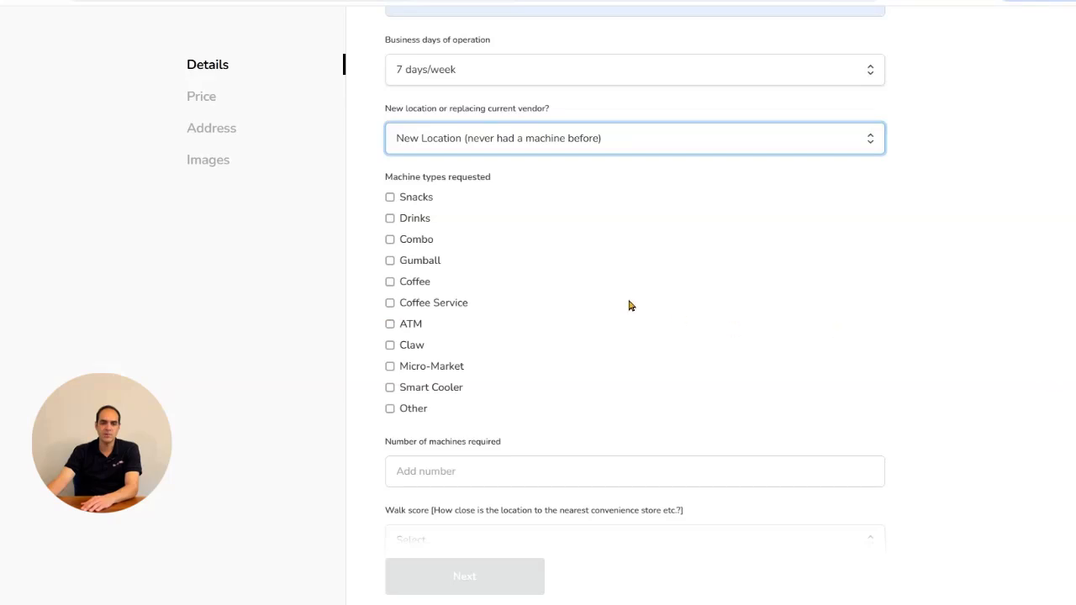
left_click(390, 200)
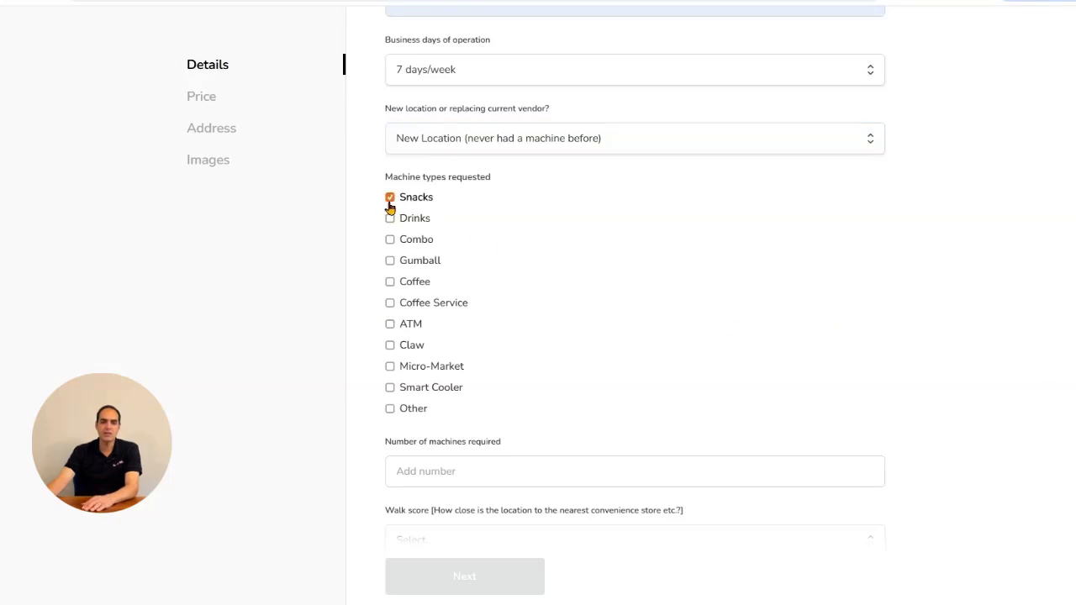
left_click(390, 220)
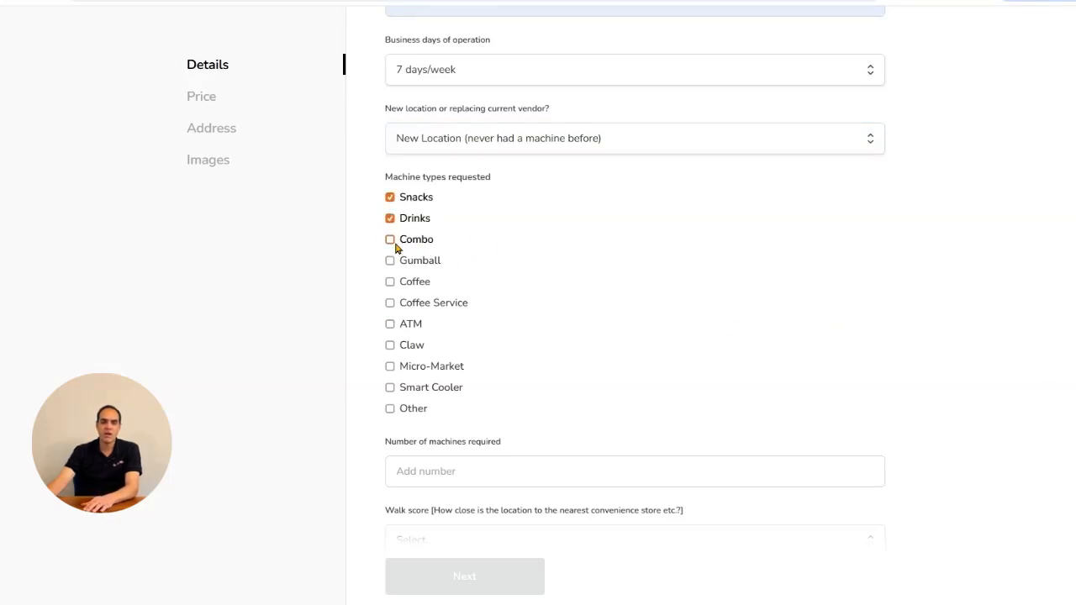
left_click(390, 241)
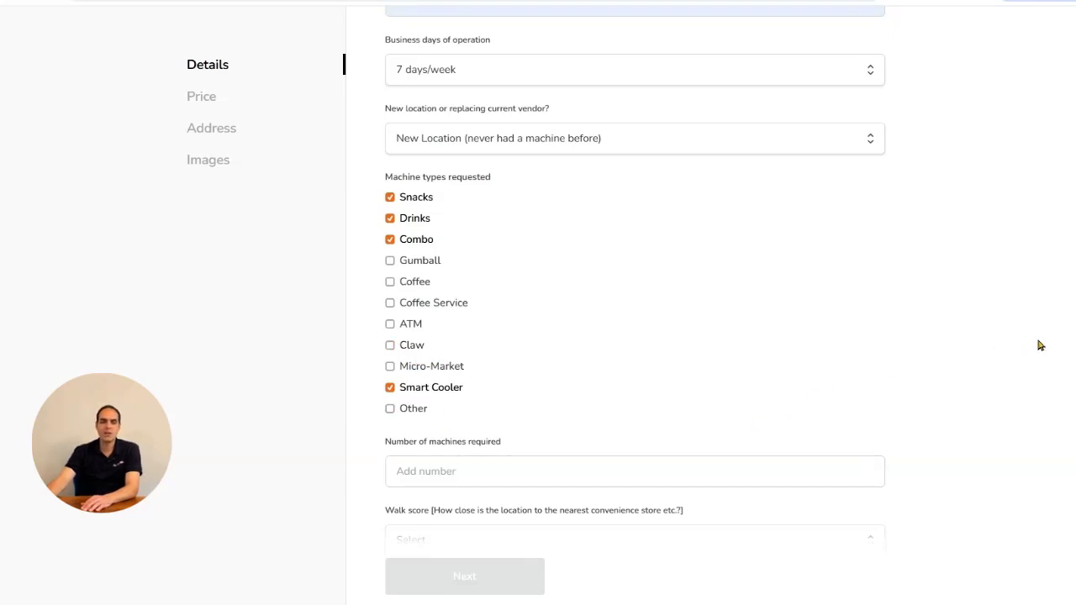
scroll(1036, 363, "down", 3)
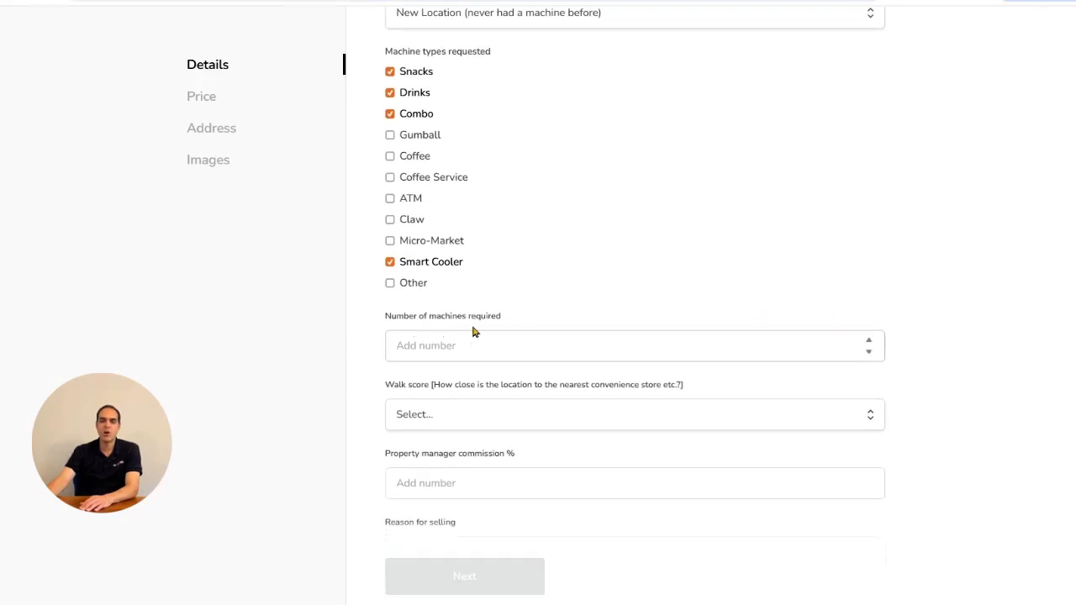
Require 1 machine and set the walk score to 10+ minutes walk.
left_click(420, 346)
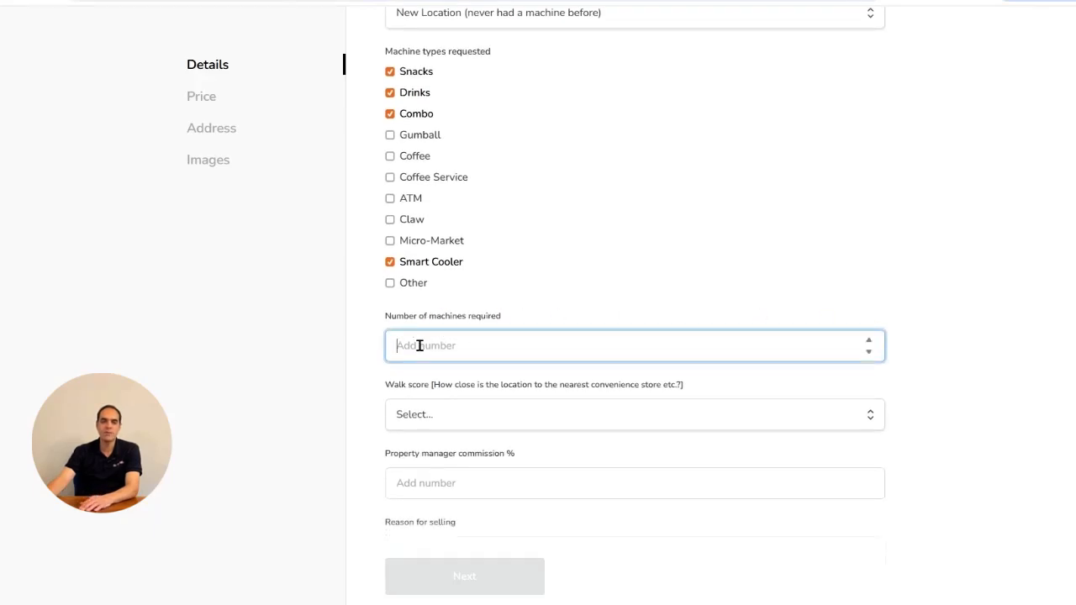
type("1")
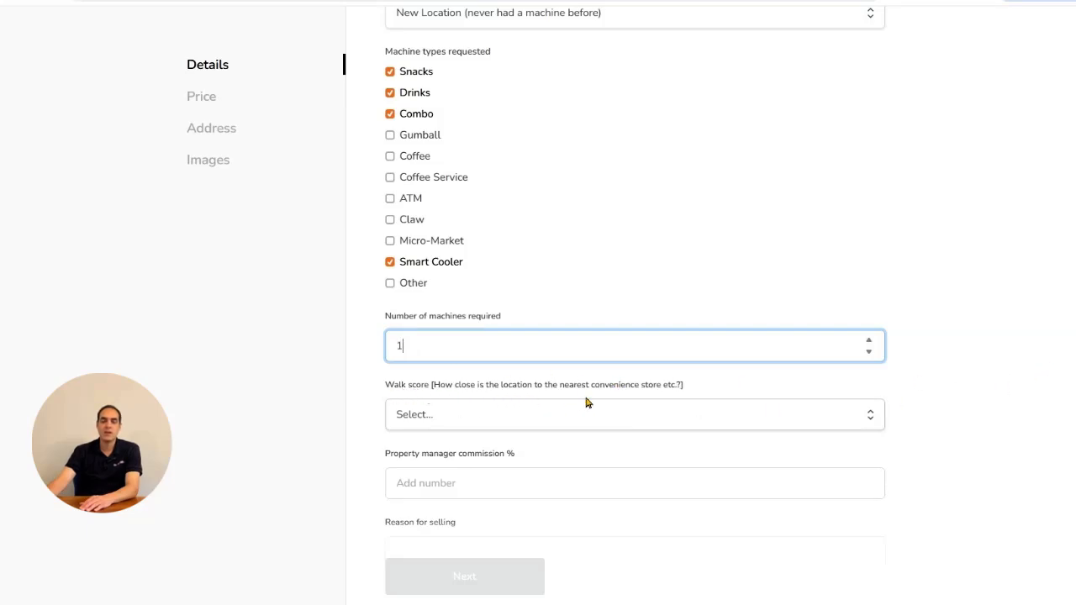
left_click(529, 417)
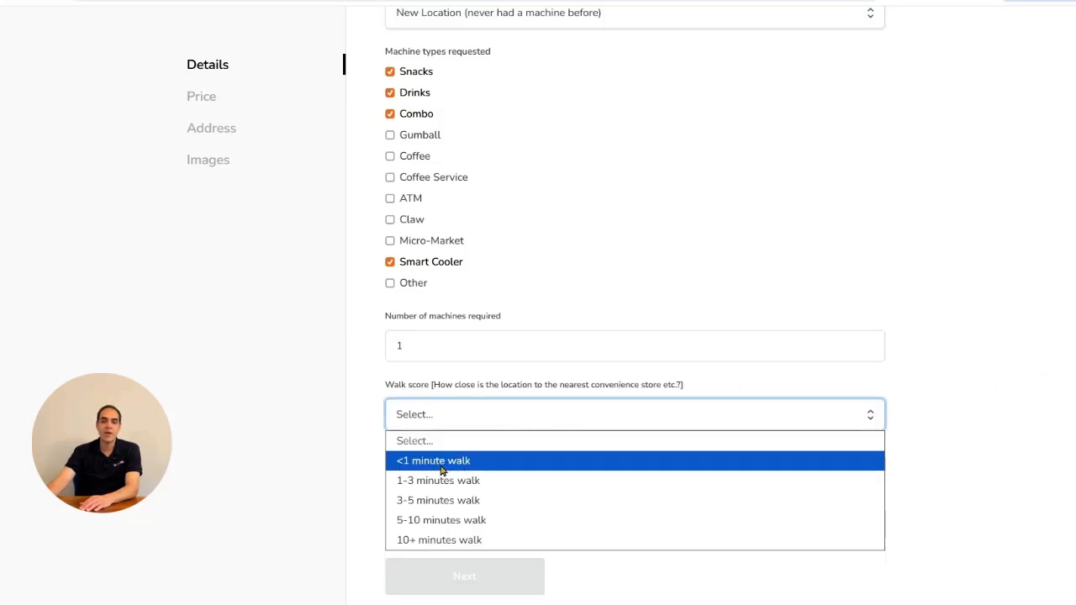
left_click(435, 547)
scroll(1014, 428, "down", 1)
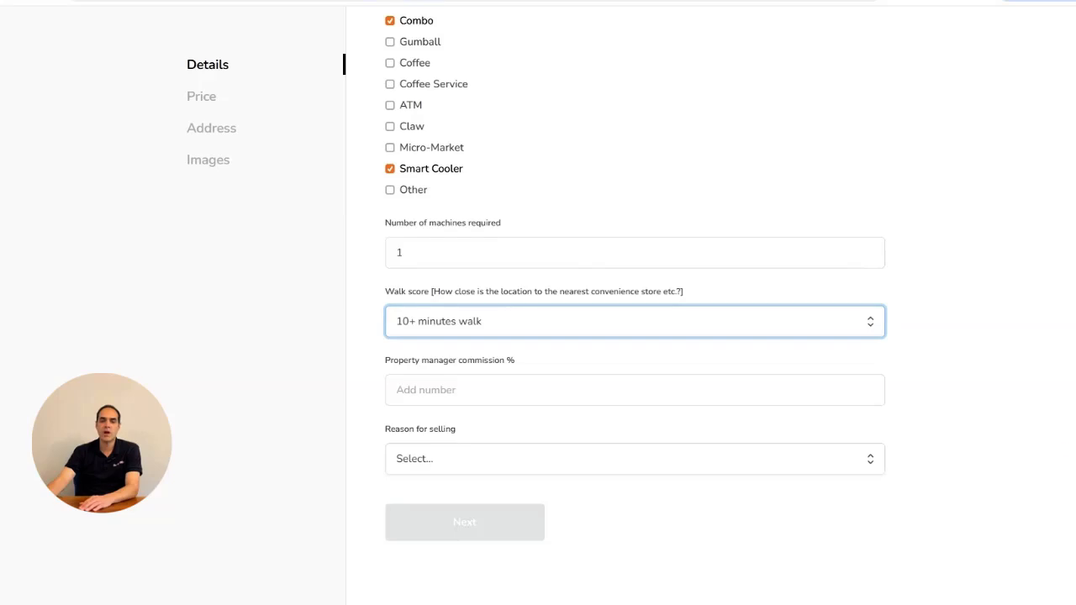
Set a 5% commission, choose Secured for resale as the reason, and continue to pricing.
left_click(440, 389)
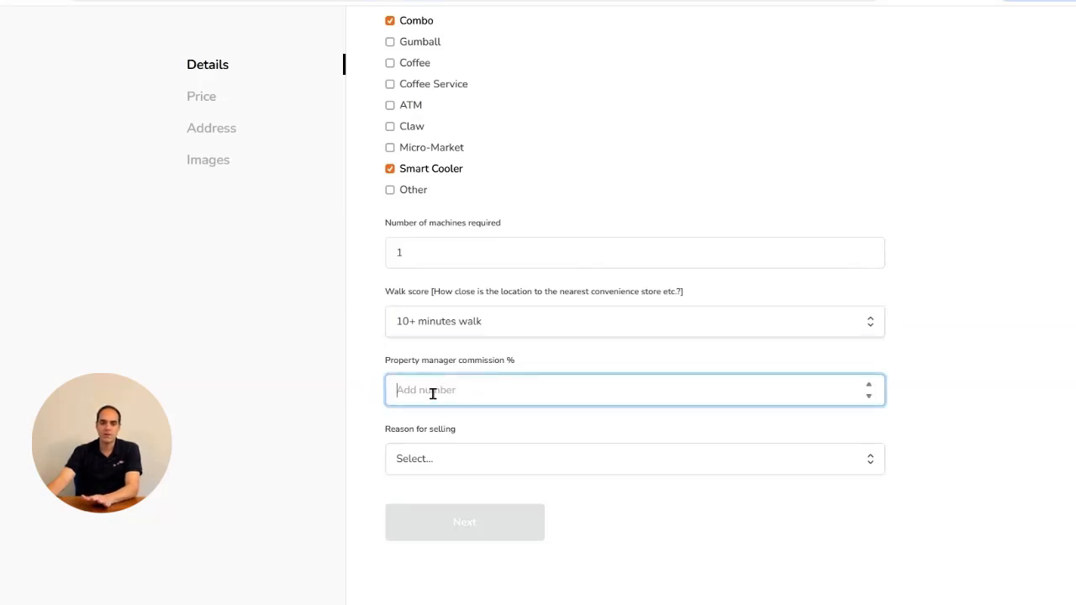
type("5")
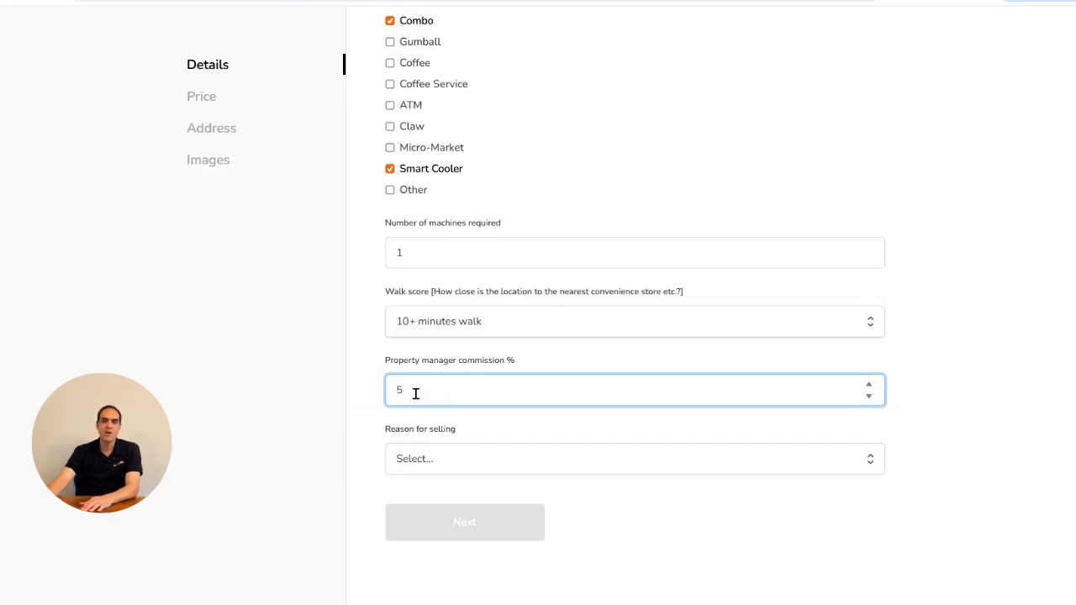
left_click_drag(402, 392, 384, 391)
type("25")
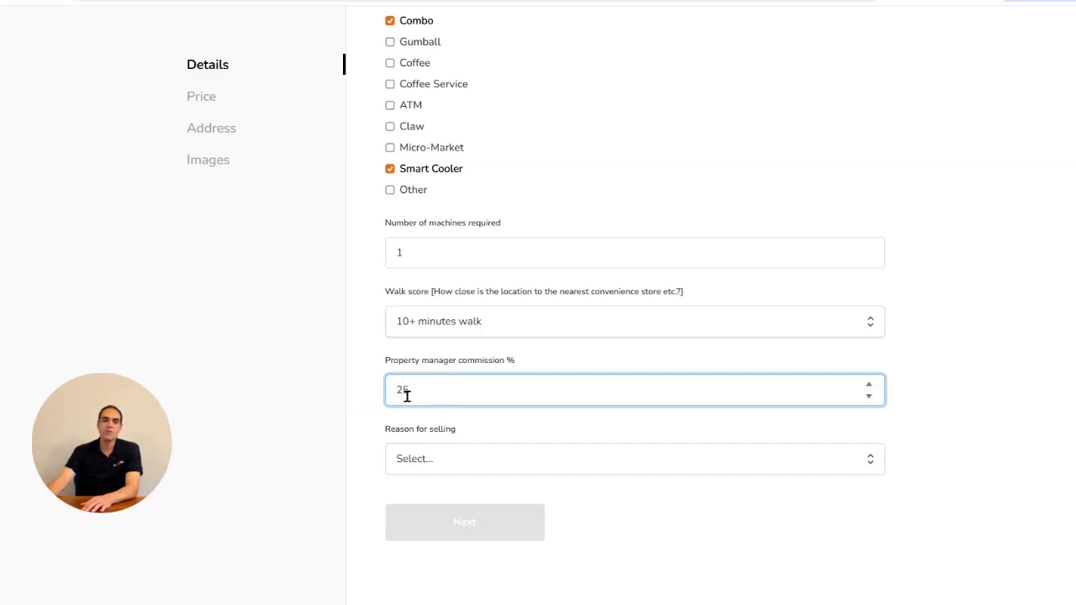
mouse_move(406, 395)
left_mouse_down()
mouse_move(384, 400)
mouse_move(396, 395)
left_mouse_up()
type("5")
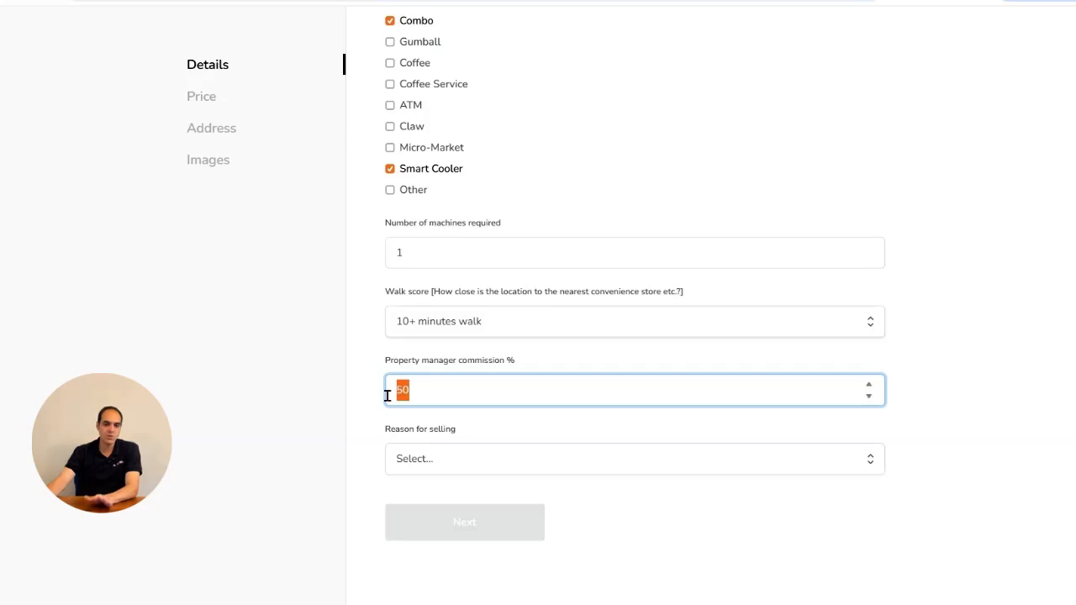
type("5")
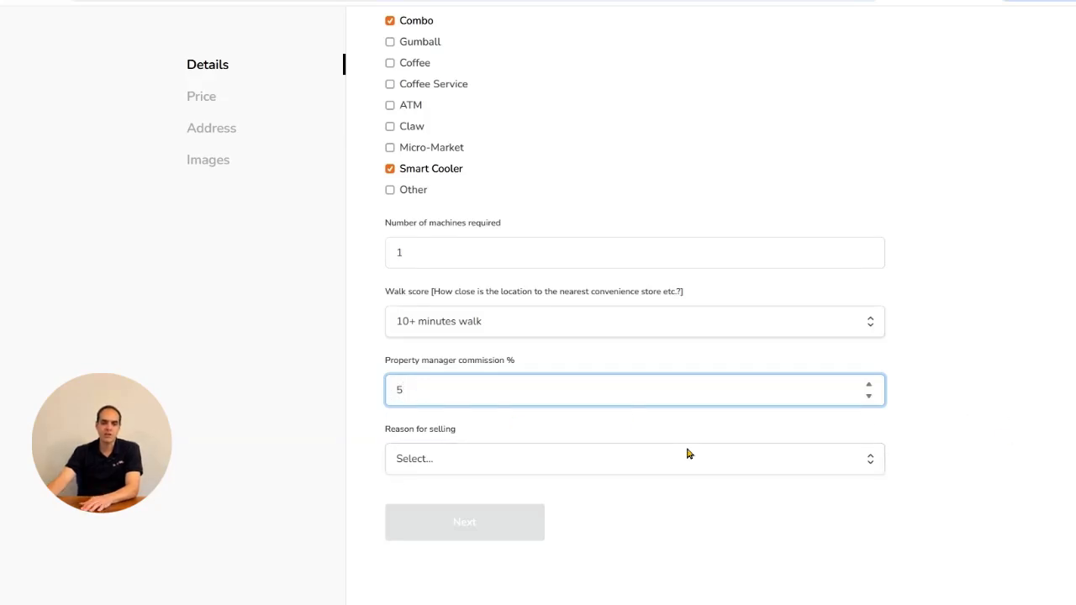
left_click(424, 459)
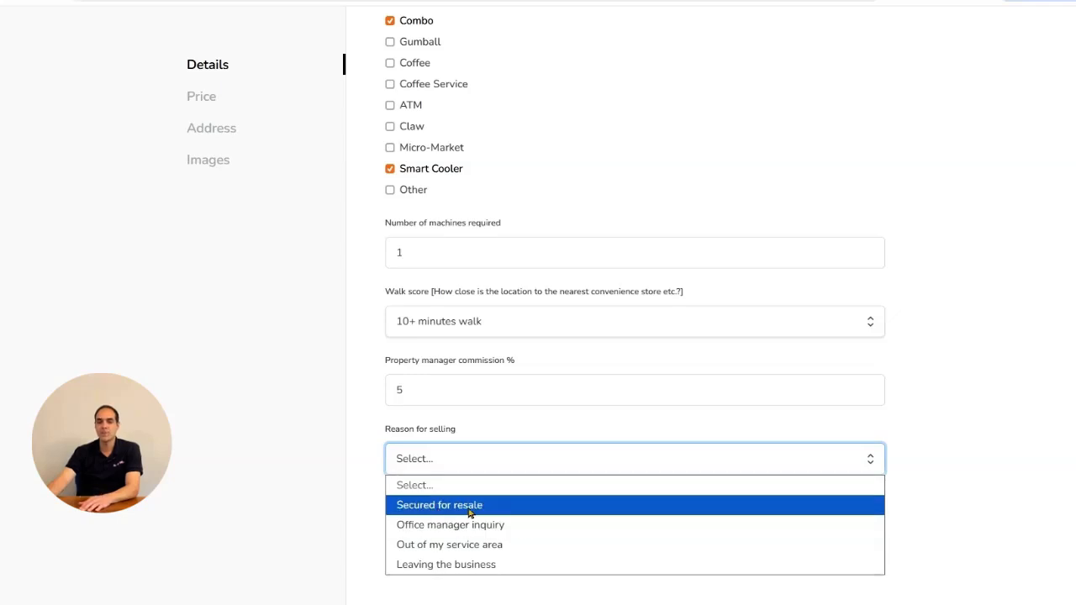
left_click(500, 510)
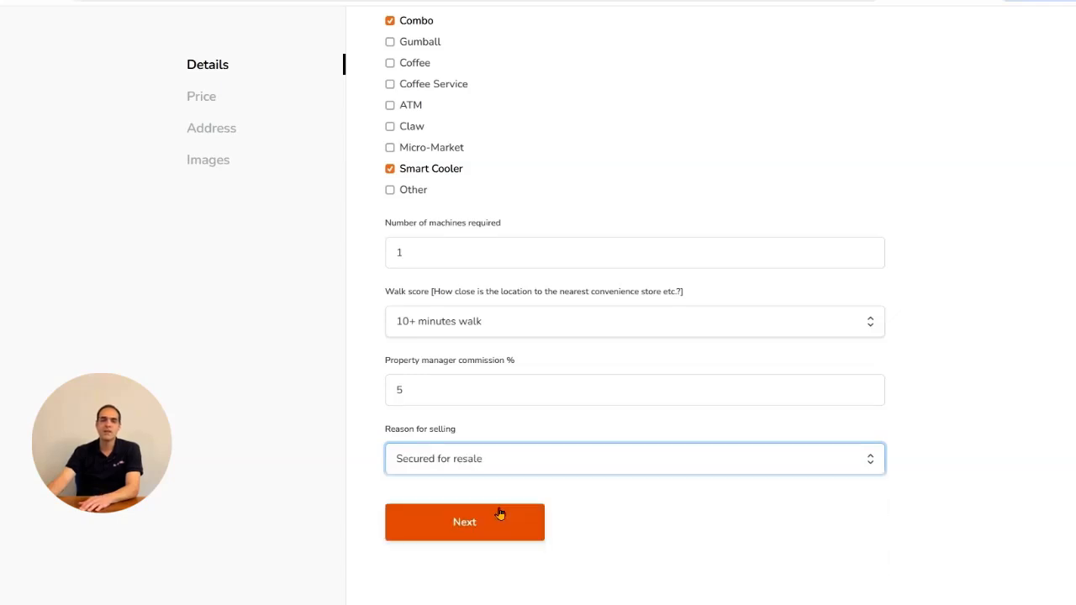
left_click(447, 523)
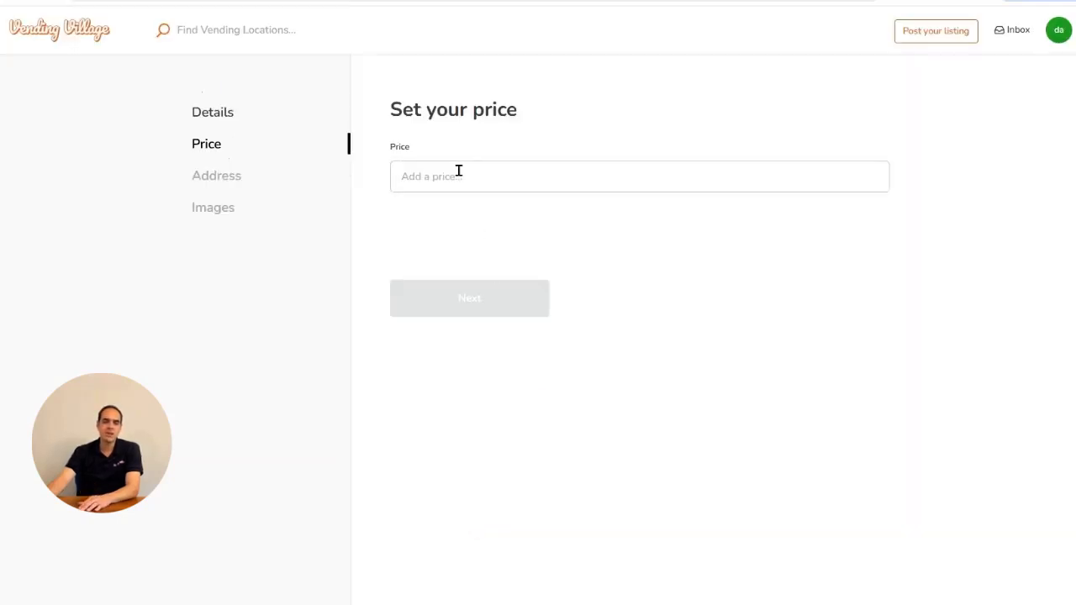
Price the listing at US$900, leaving US$693.00 after fees, and move on.
left_click(452, 171)
type("500")
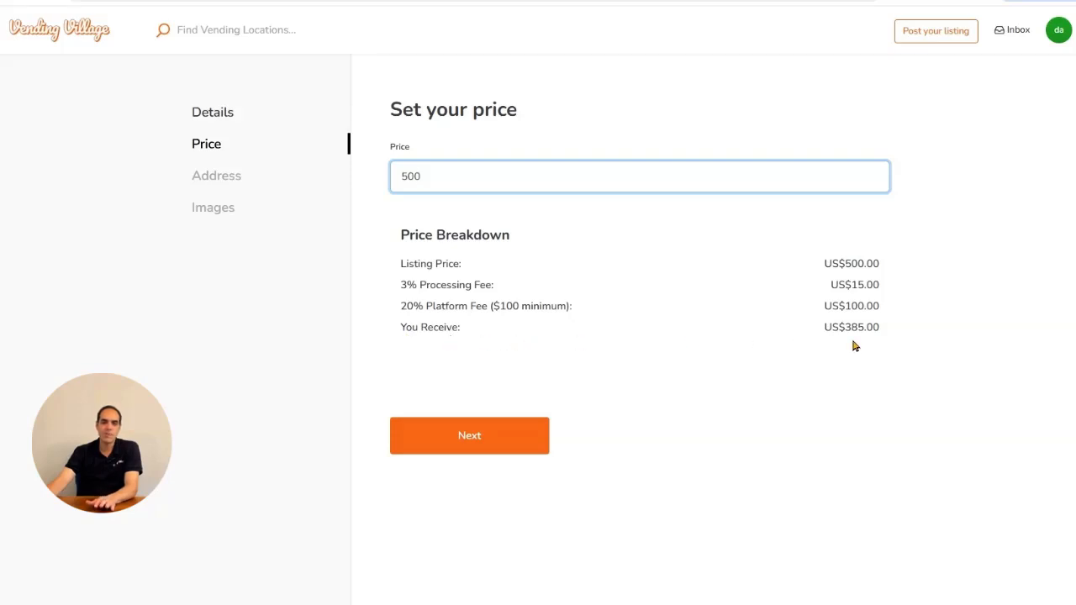
left_click_drag(438, 183, 379, 183)
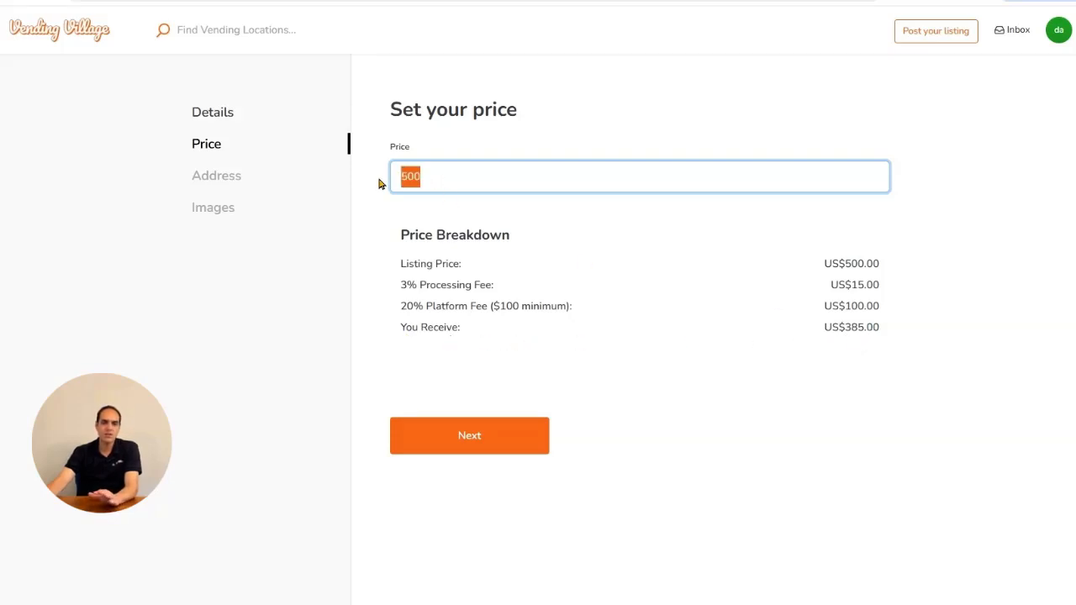
type("900")
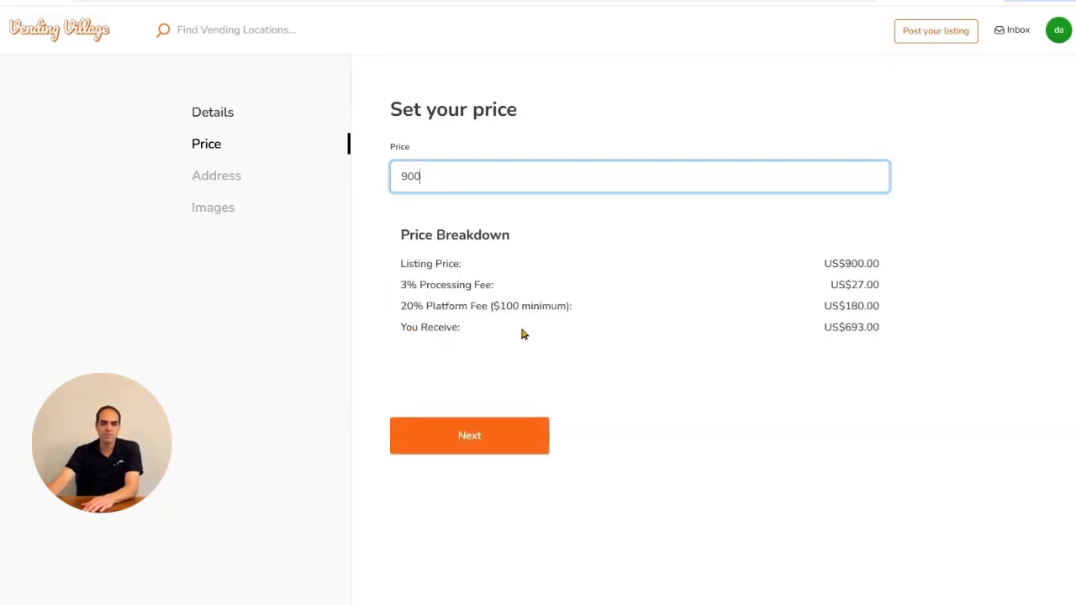
left_click(478, 430)
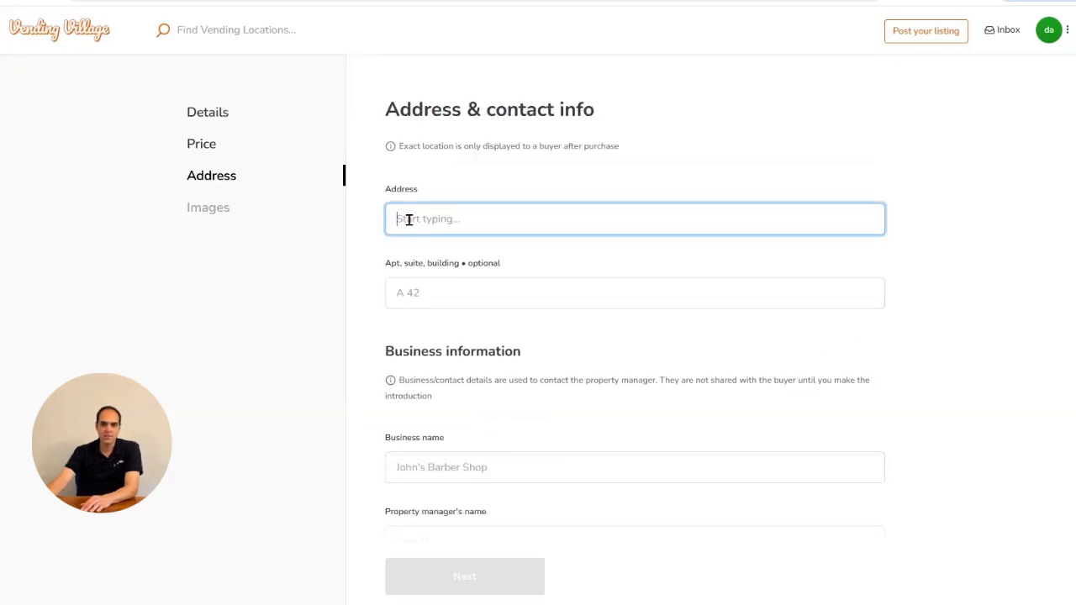
Enter the location's street address using its autofill suggestion.
type("10835 n dover")
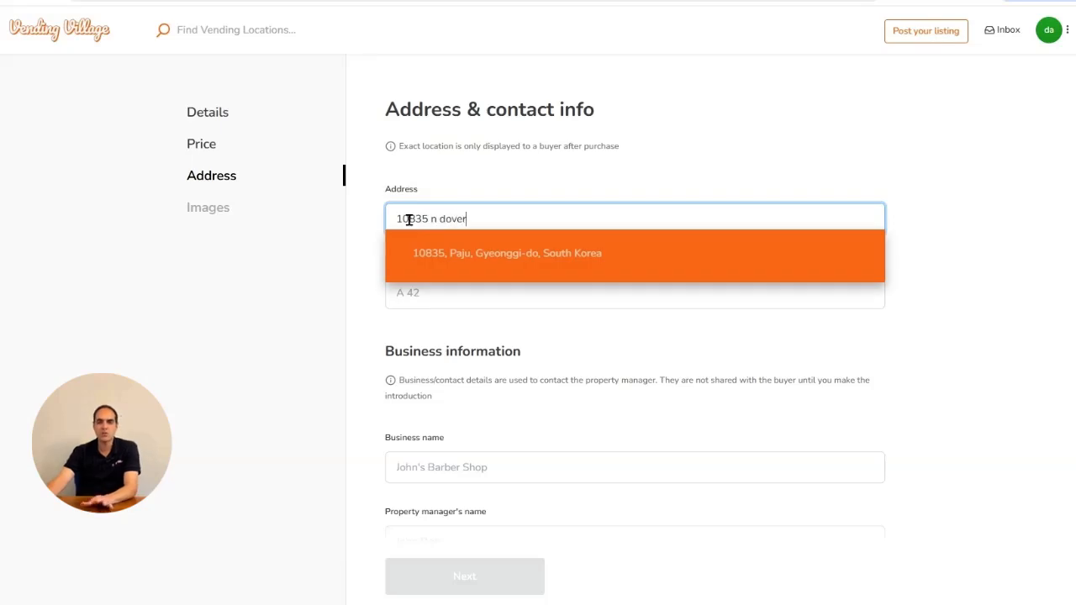
left_click(514, 257)
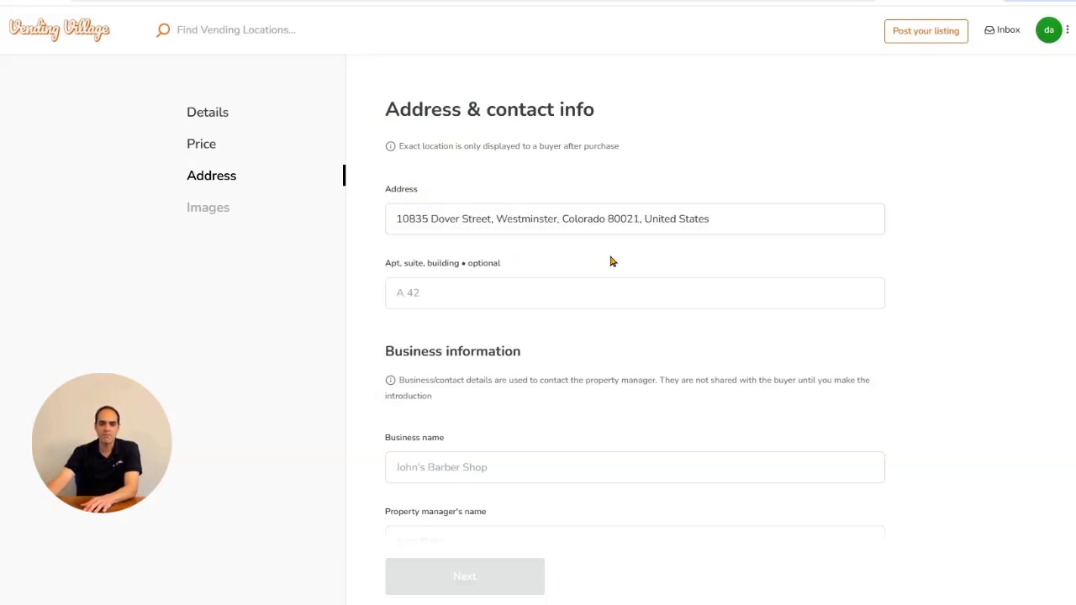
scroll(1064, 211, "down", 2)
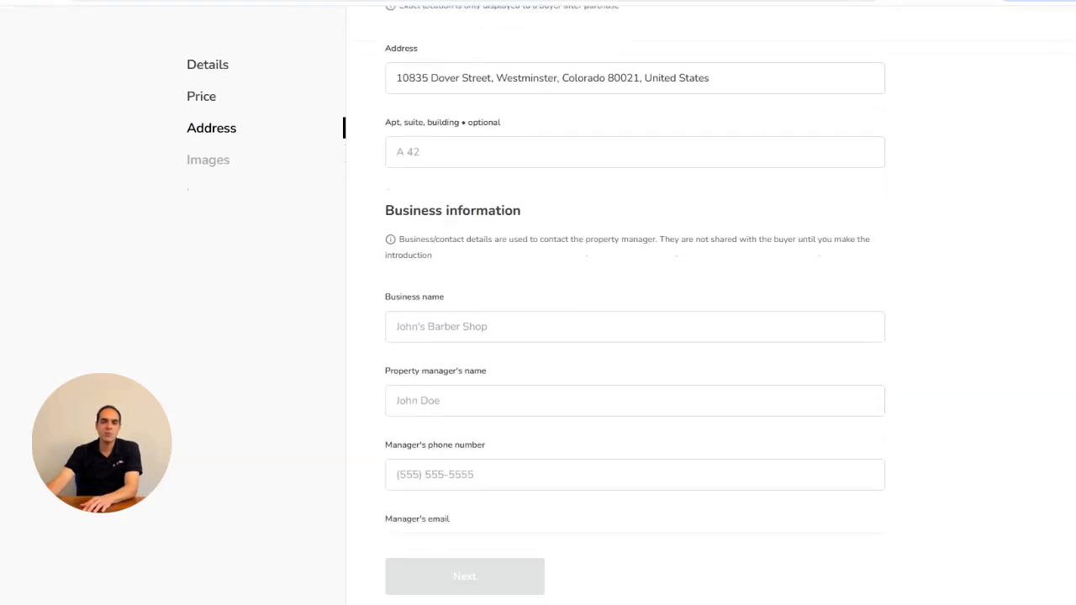
scroll(680, 343, "down", 2)
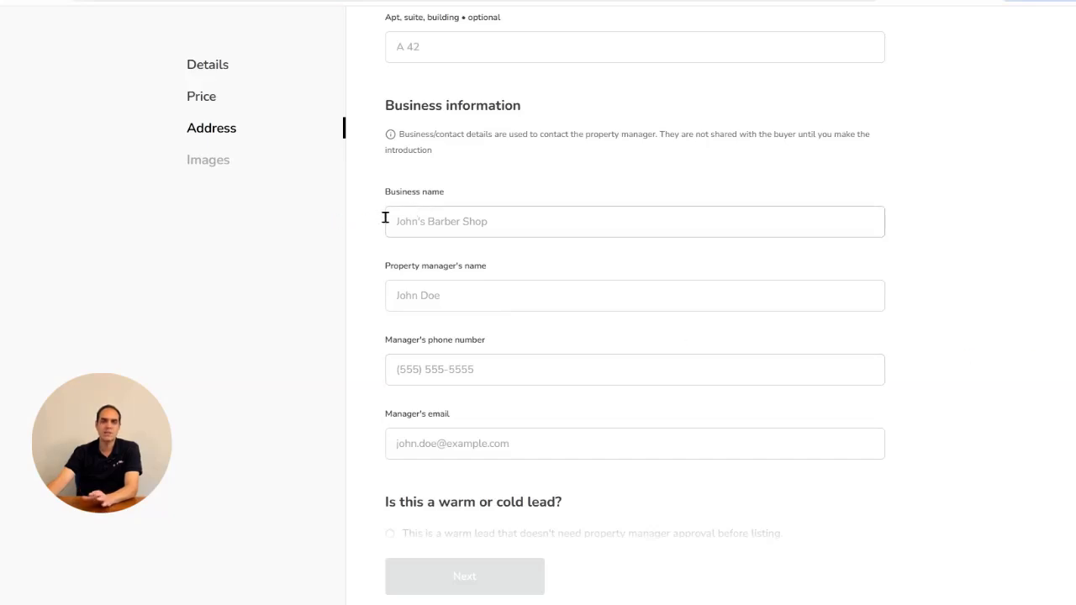
Autofill the business name and the manager's name, phone and email, and mark it a cold lead.
left_click(468, 221)
left_click(478, 281)
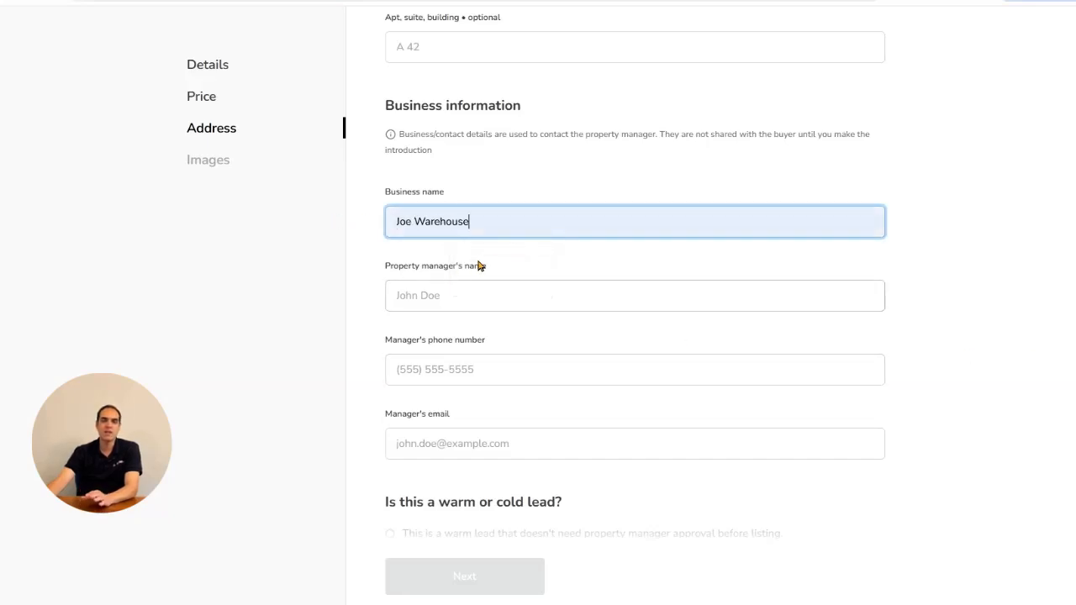
left_click(409, 294)
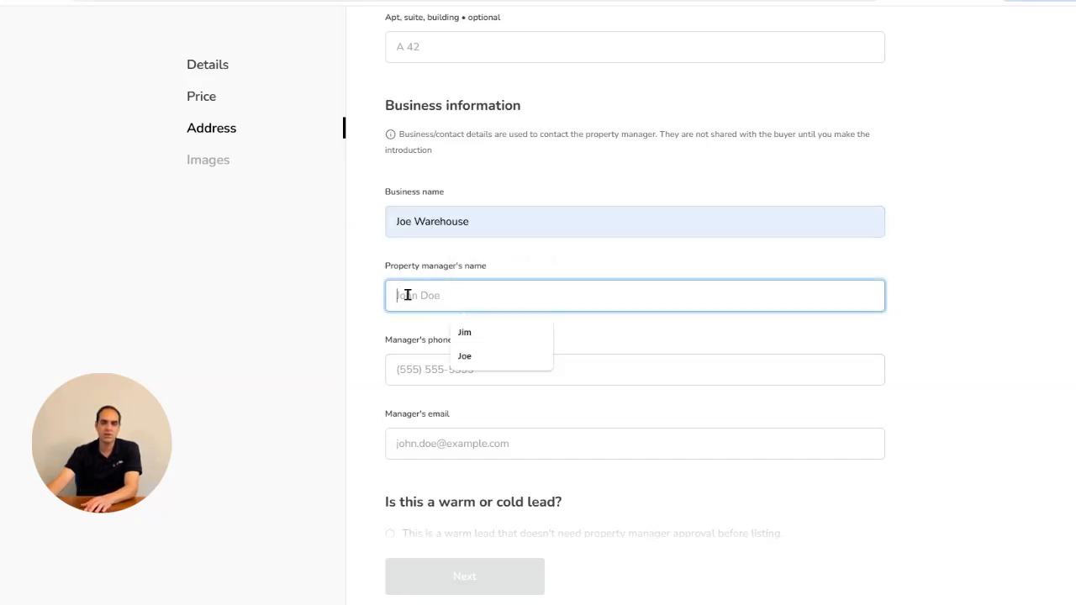
left_click(468, 354)
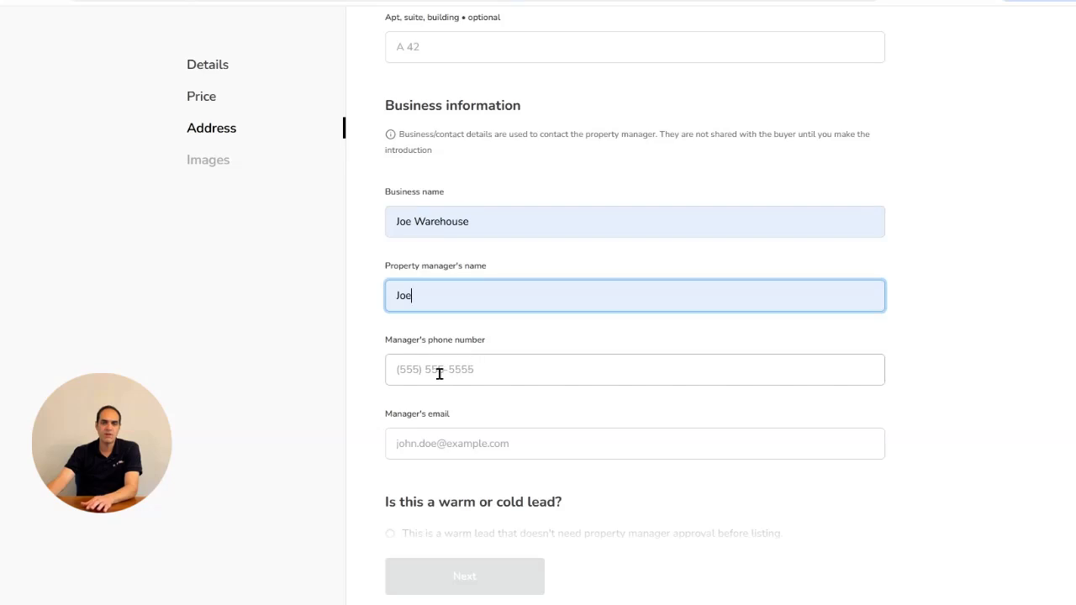
left_click(438, 373)
left_click(491, 407)
left_click(481, 434)
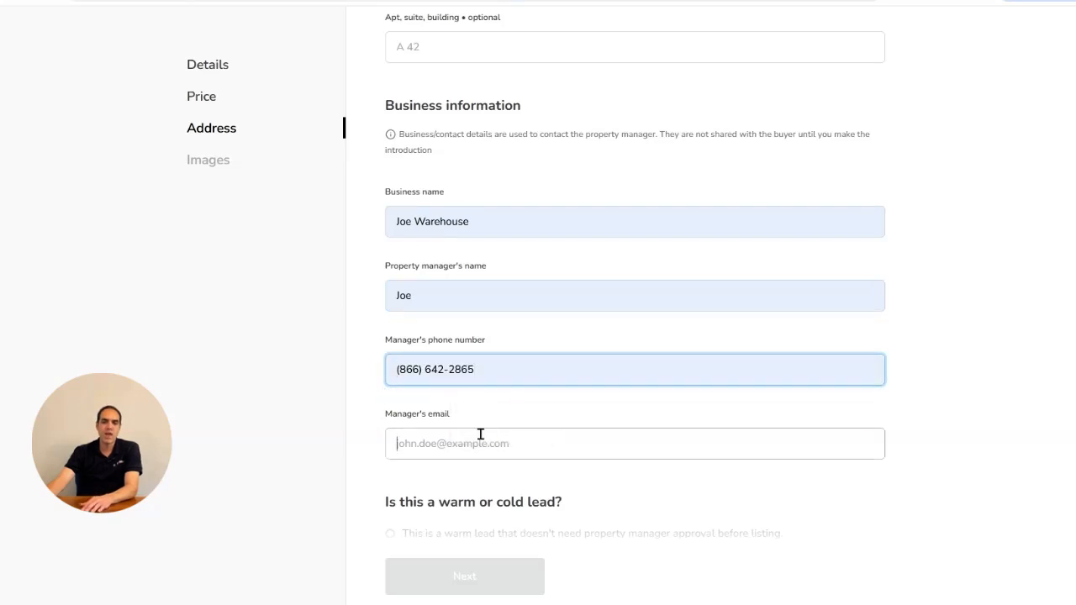
left_click(492, 480)
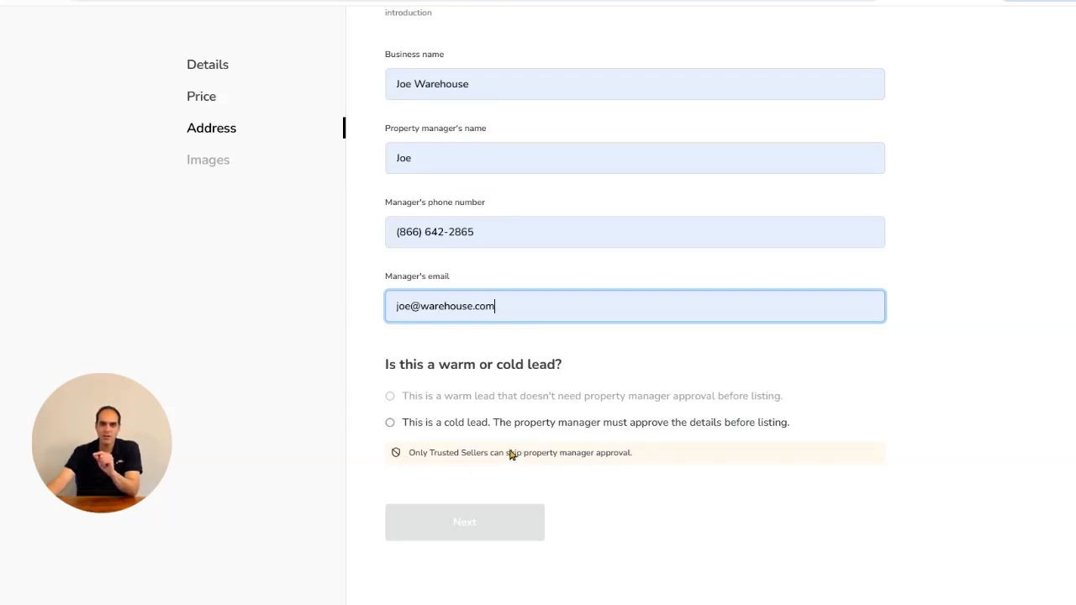
left_click(391, 423)
Generate and download a blue-background listing image, add it, and publish the listing.
left_click(452, 522)
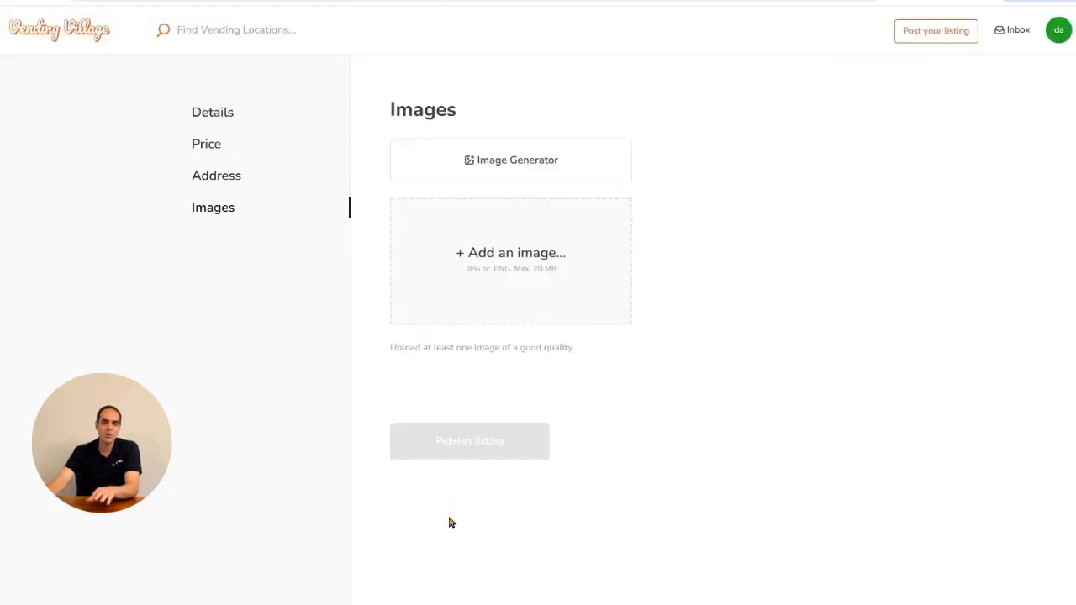
left_click(496, 161)
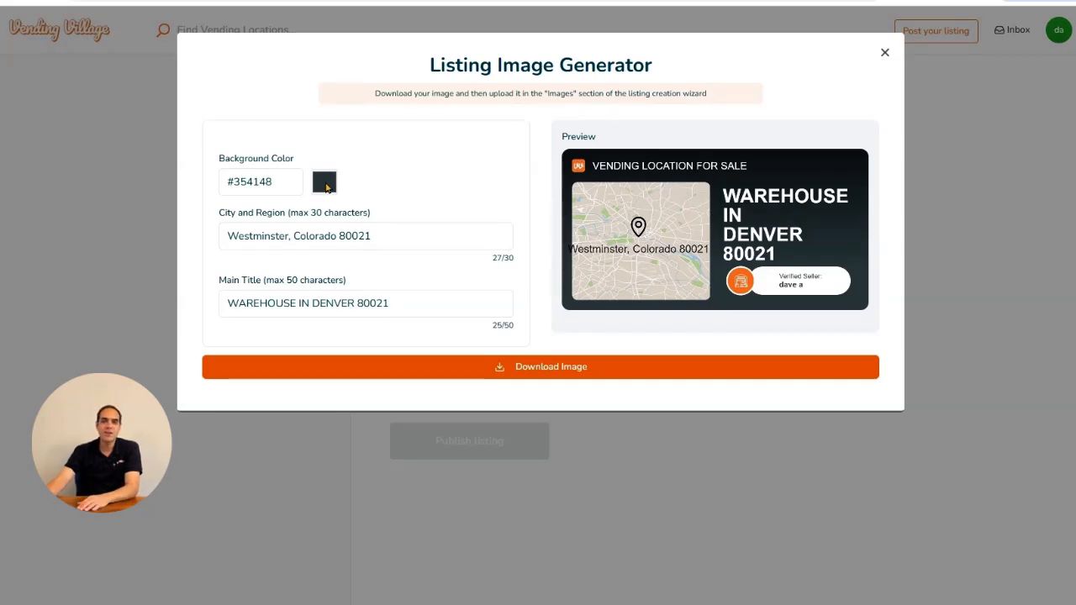
left_click(327, 185)
left_click(416, 210)
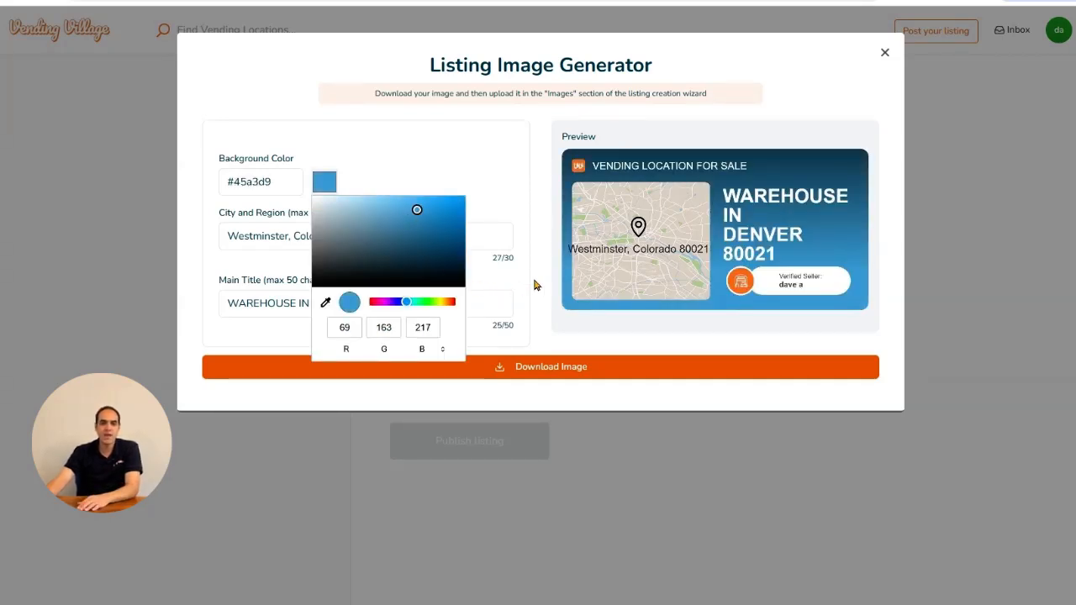
left_click(566, 345)
left_click(560, 370)
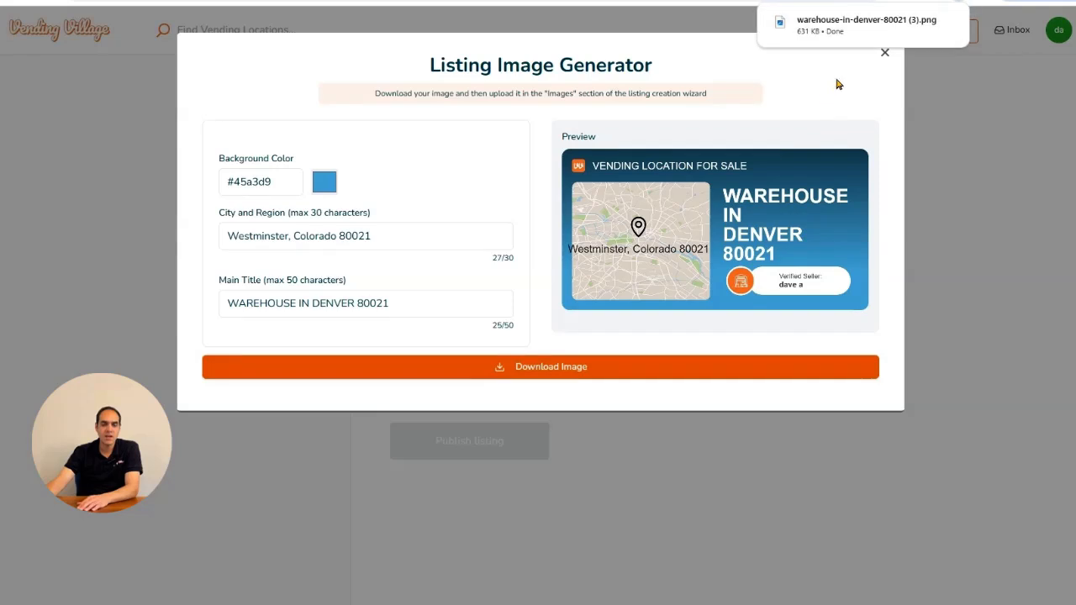
left_click(885, 57)
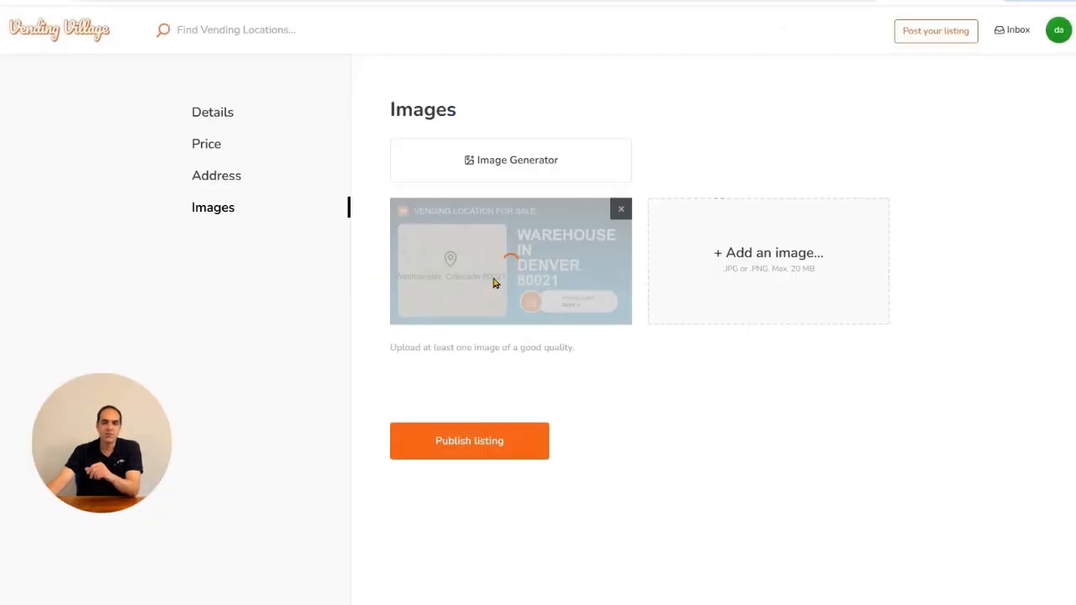
left_click(471, 439)
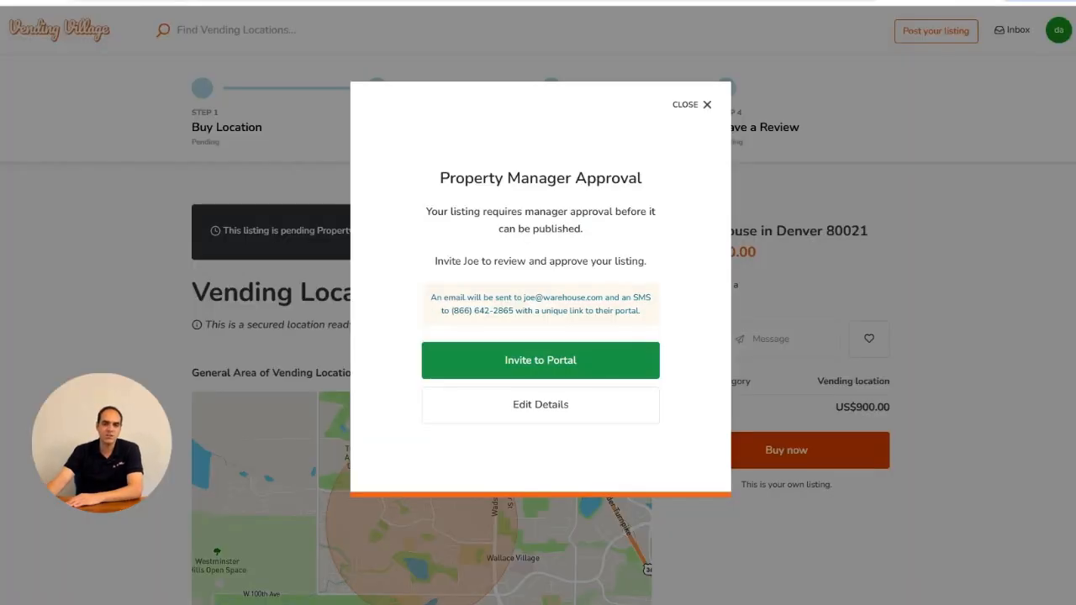
Edit Warehouse in Denver 80021 to 6 days/weeks business days and save the changes.
left_click(709, 105)
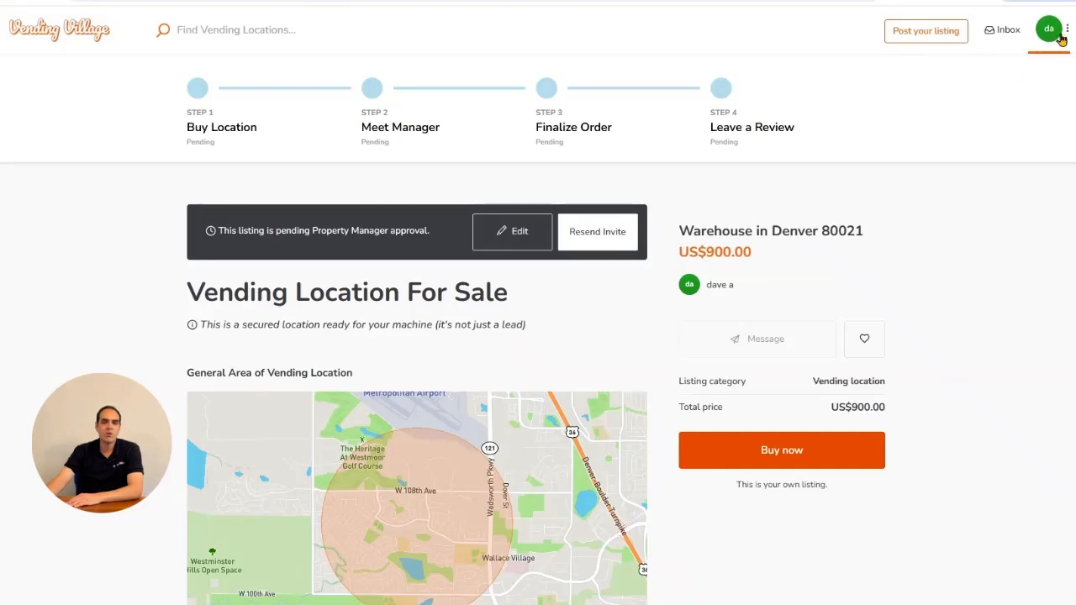
left_click(1050, 36)
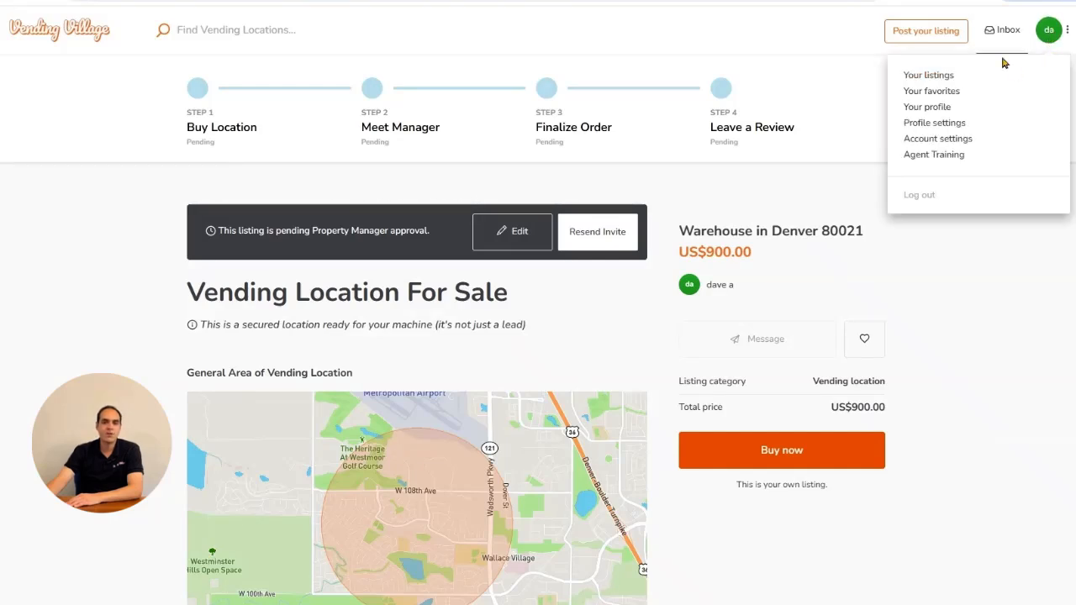
left_click(927, 77)
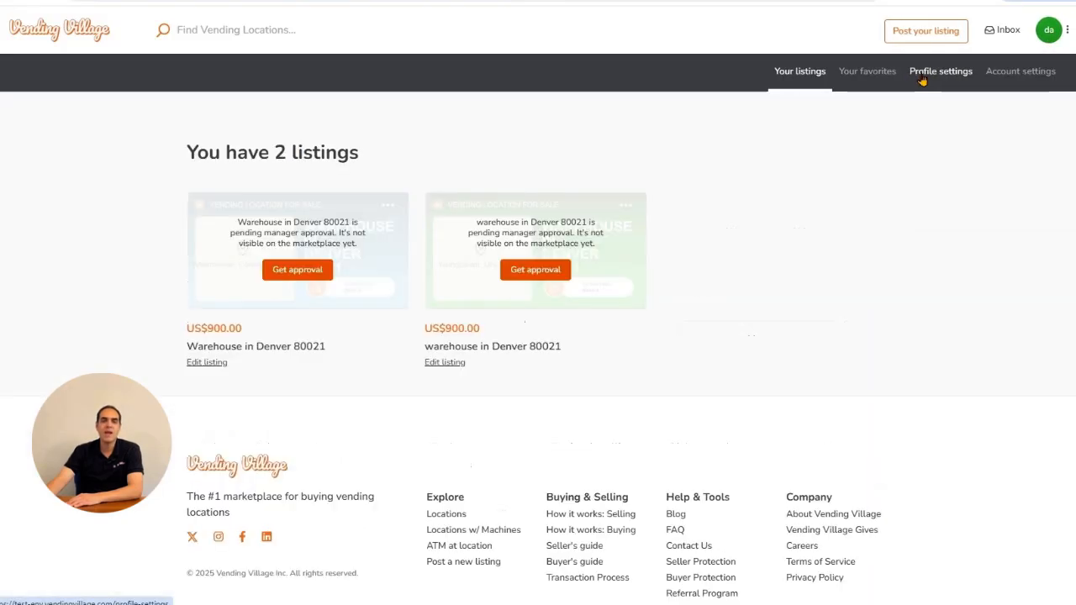
left_click(194, 365)
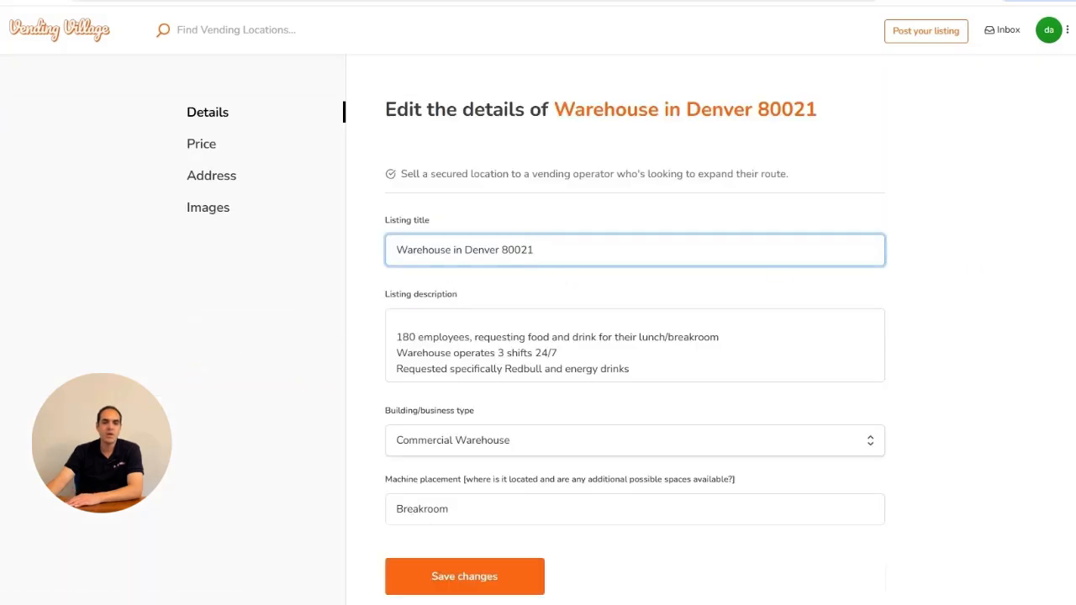
scroll(505, 444, "down", 5)
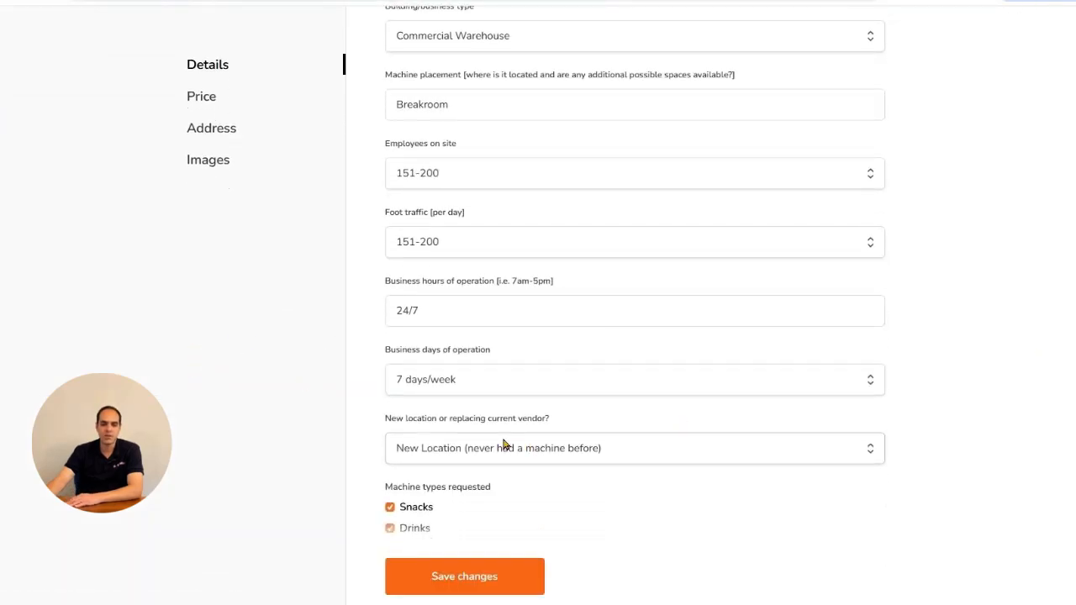
left_click(427, 379)
left_click(425, 491)
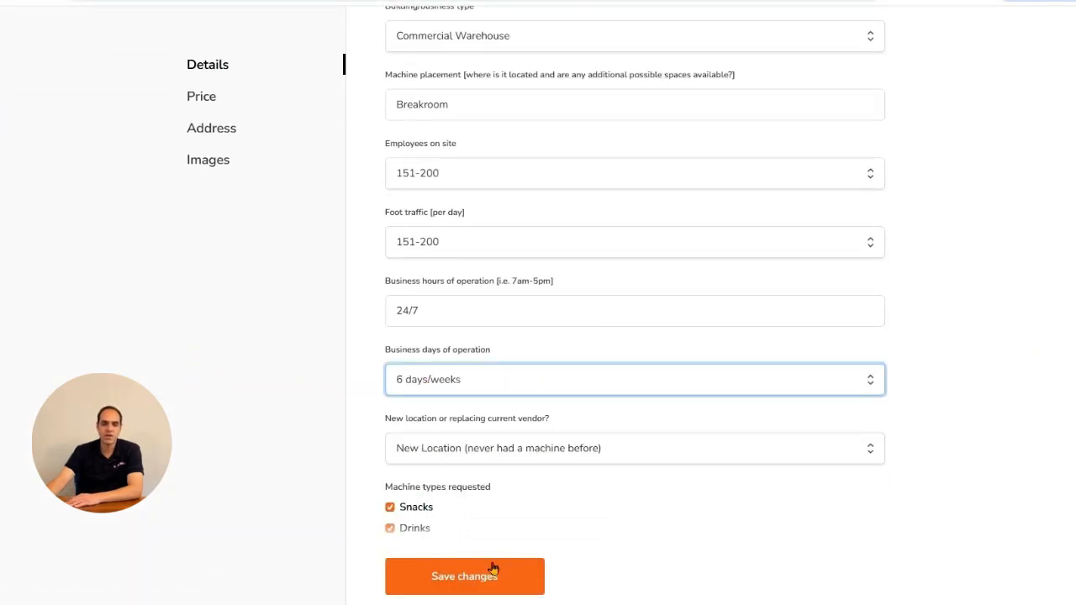
left_click(494, 569)
Request property manager approval for the listing from Your listings.
scroll(1070, 156, "up", 5)
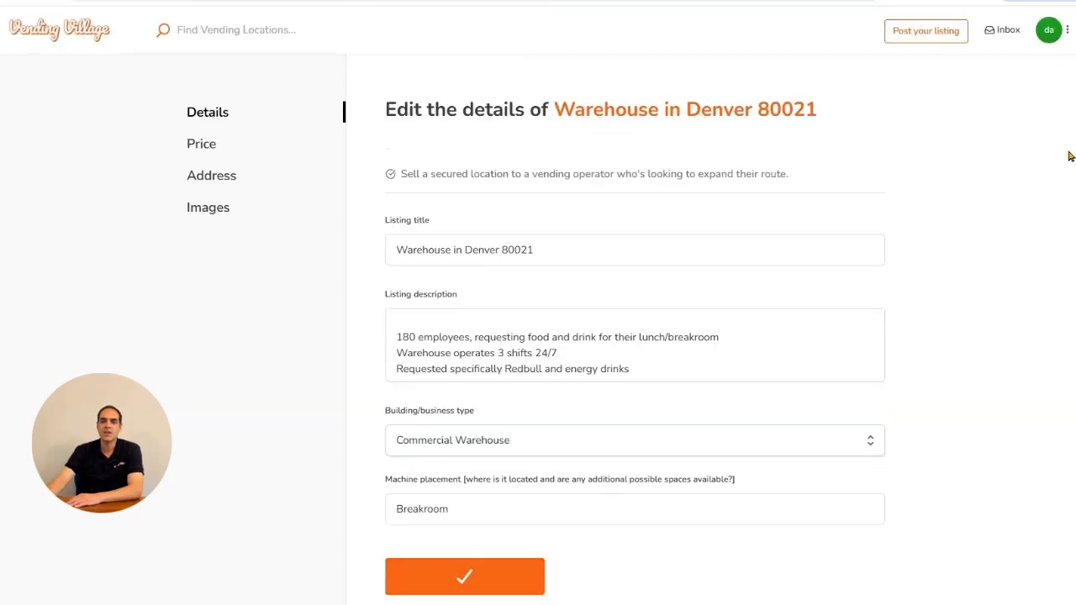
left_click(1049, 31)
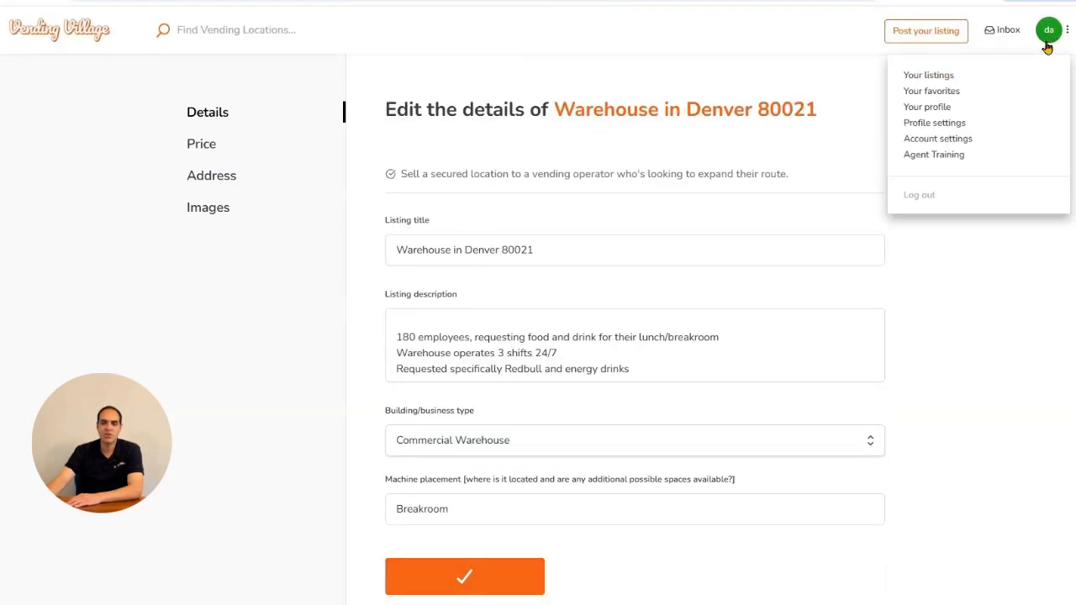
left_click(939, 75)
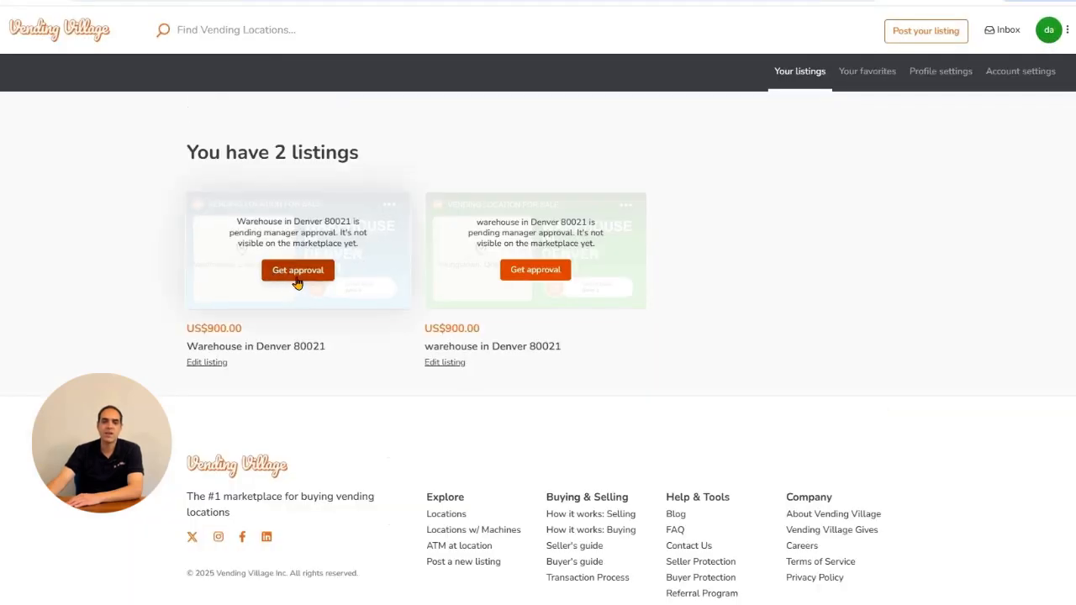
left_click(297, 270)
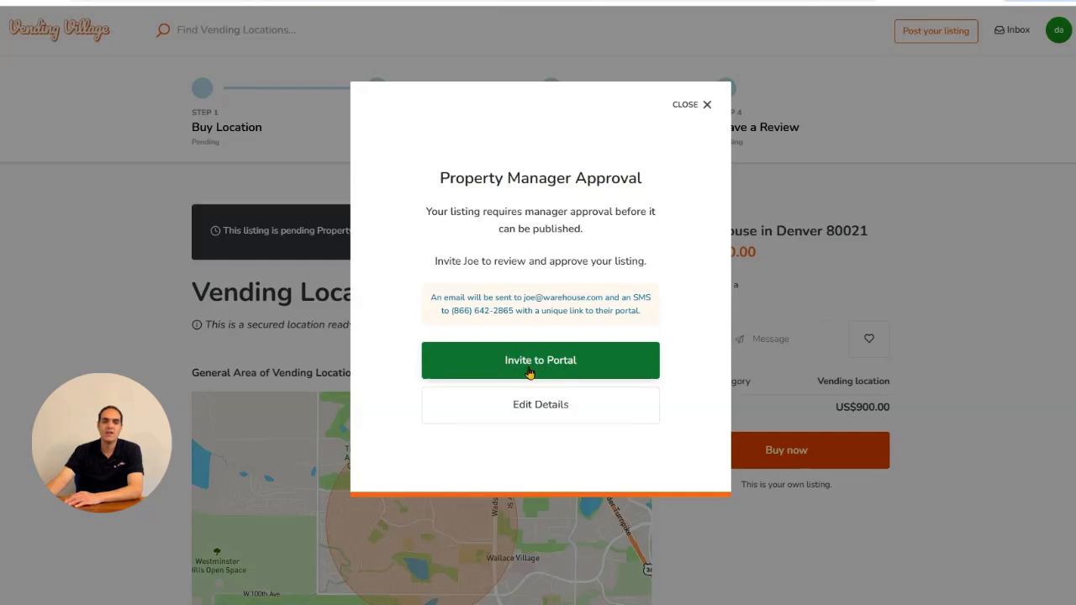